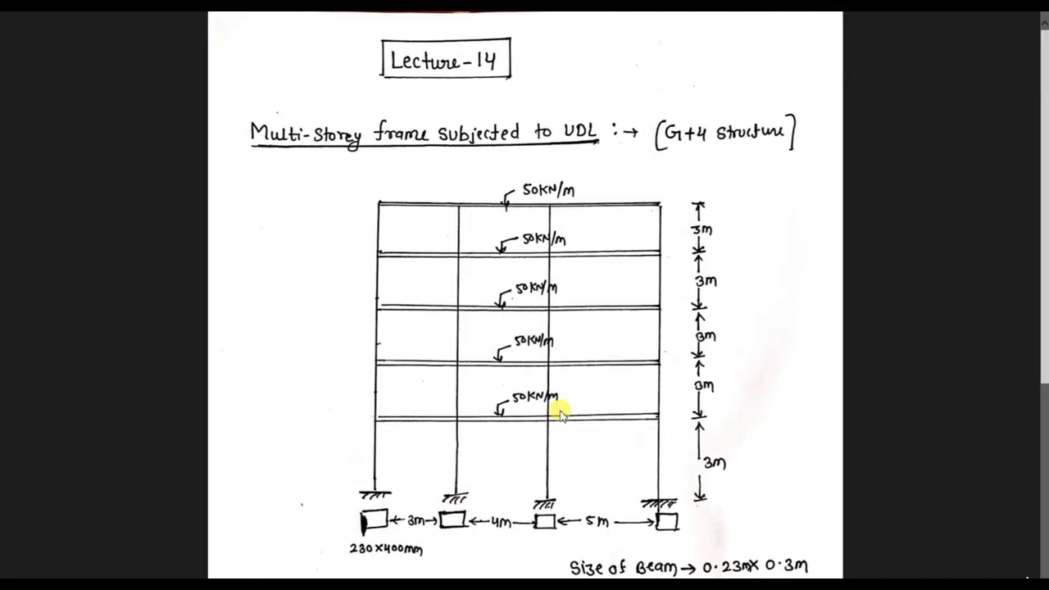
# - Read the frame sketch for the bay lengths, storey heights, beam loads, and beam and column sizes
pyautogui.scroll(-1, 455, 464)
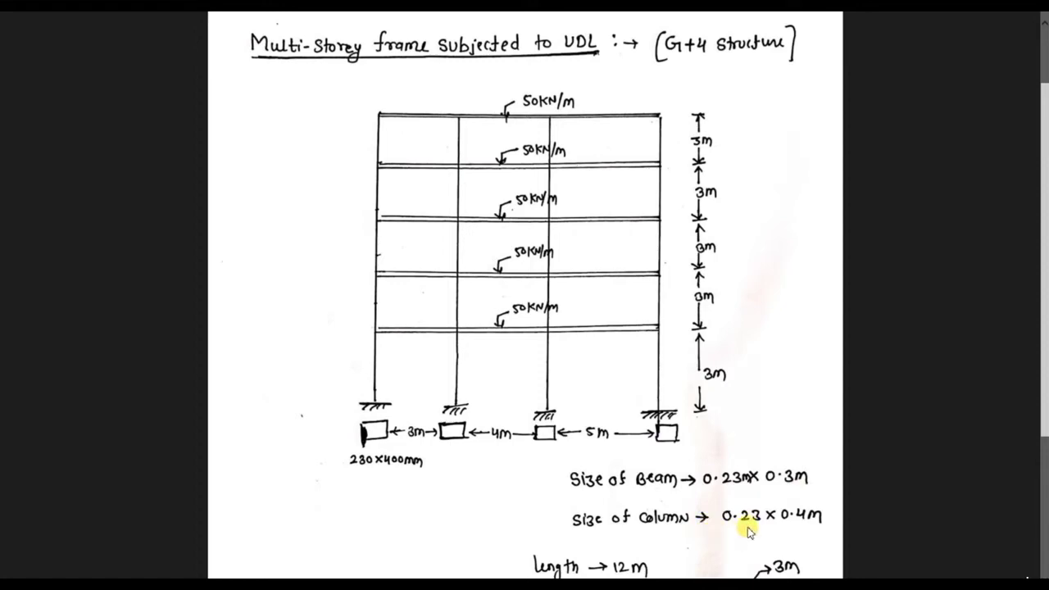
pyautogui.scroll(-2, 759, 519)
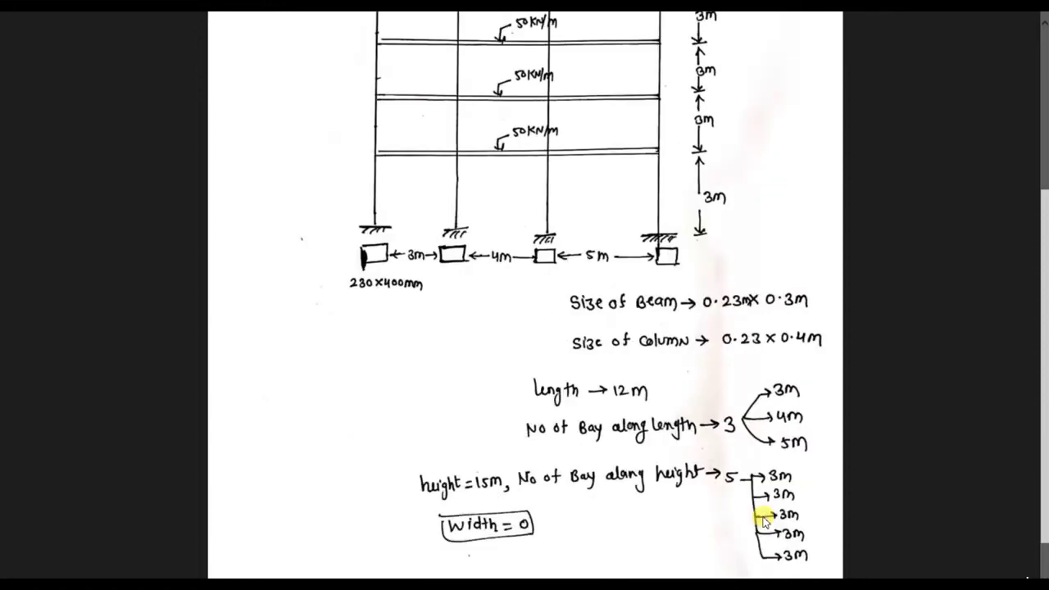
pyautogui.scroll(3, 762, 516)
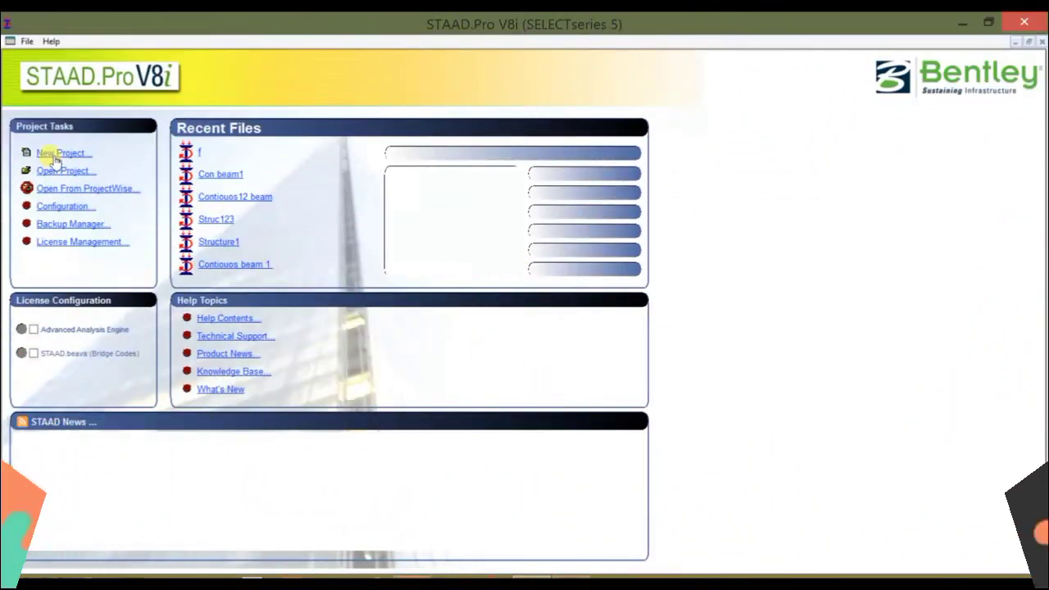
# - Create a new Plane structure project named "G stru" in metre and kilonewton units, starting with Add Beam
pyautogui.click(57, 154)
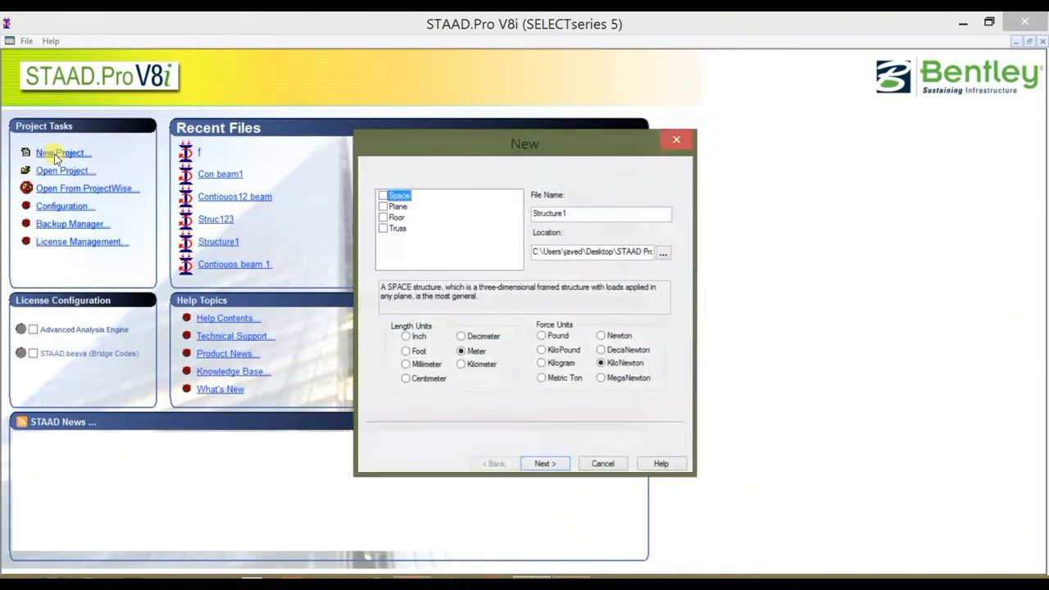
pyautogui.click(398, 208)
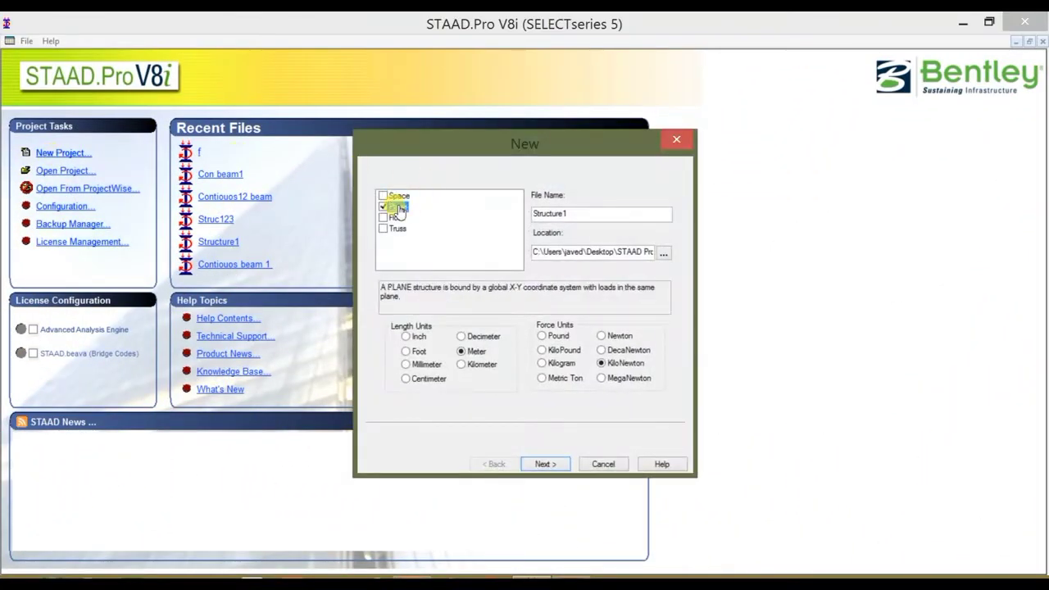
pyautogui.doubleClick(605, 211)
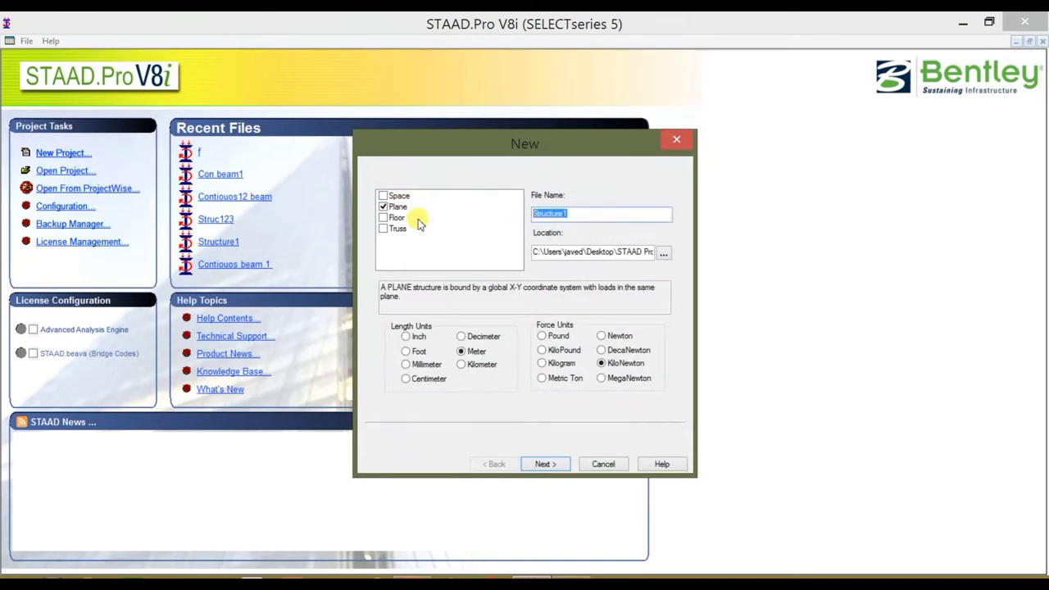
pyautogui.press('BackSpace')
pyautogui.write('G')
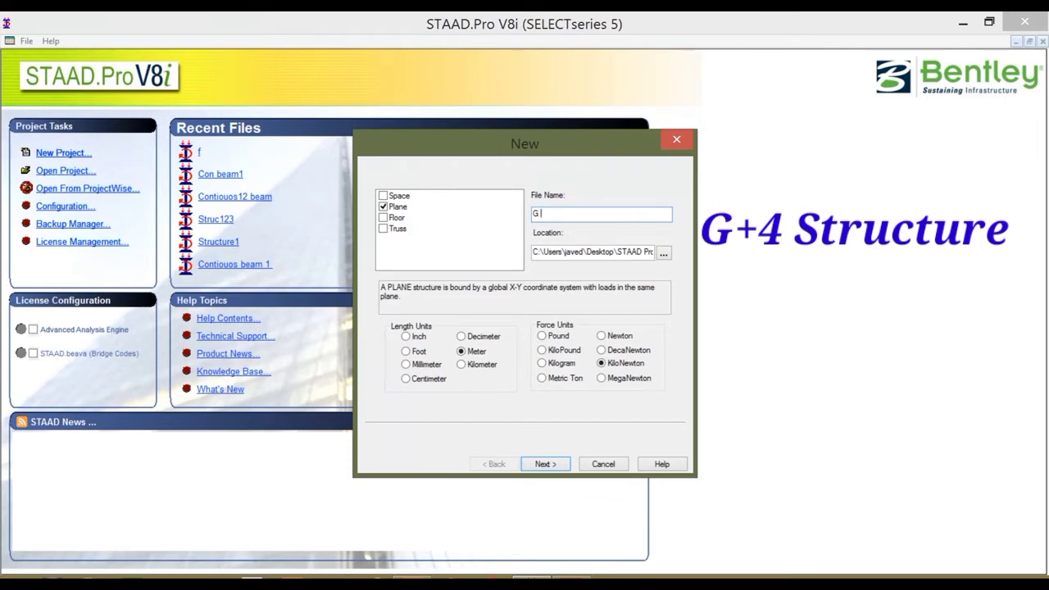
pyautogui.write('stru')
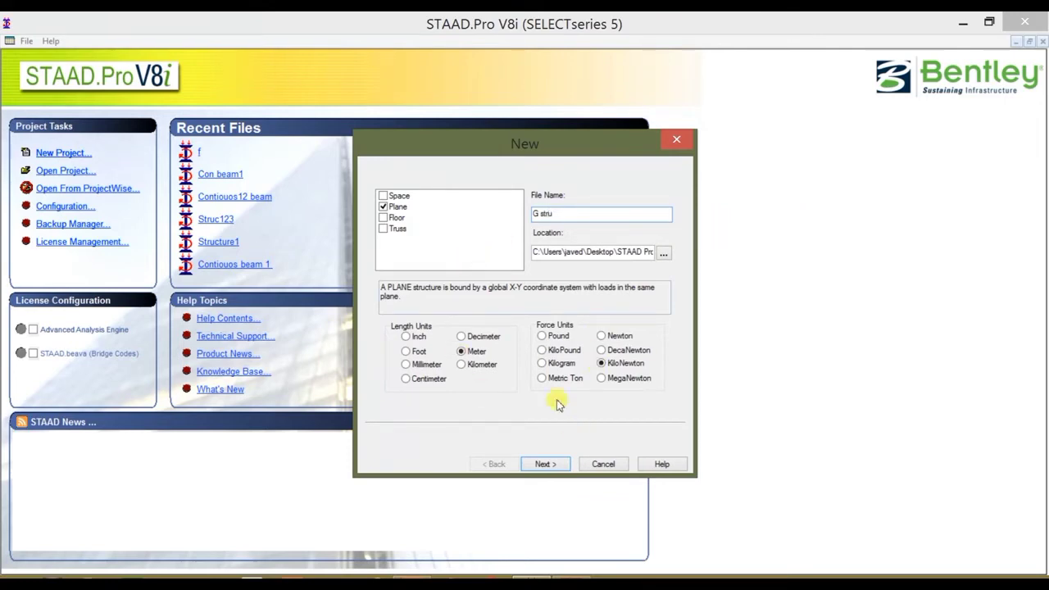
pyautogui.click(545, 464)
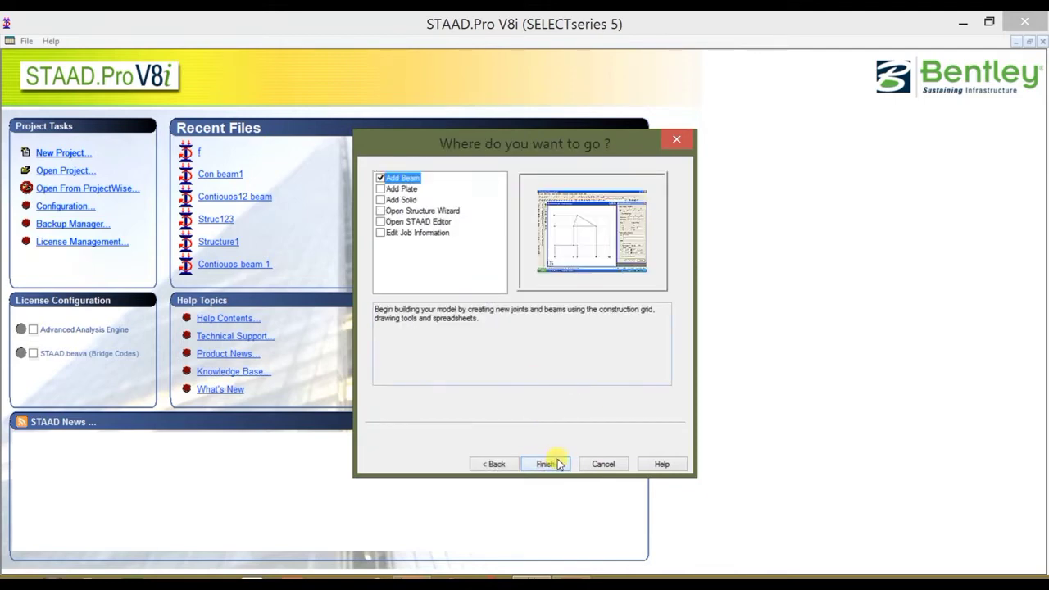
pyautogui.click(550, 465)
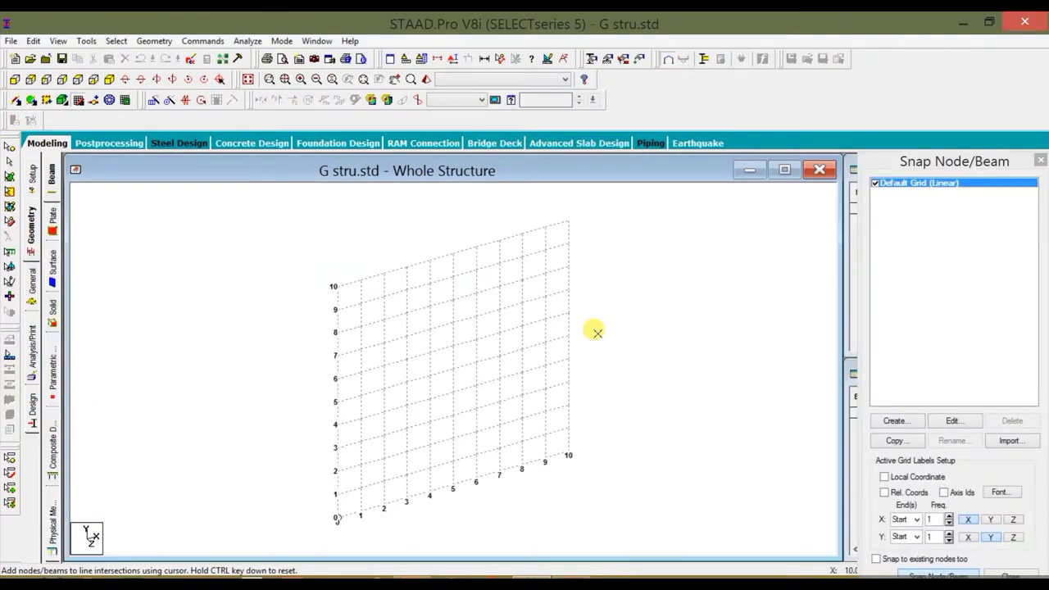
# - Run the Structure Wizard and start a Bay Frame prototype from the Frame Models
pyautogui.click(146, 41)
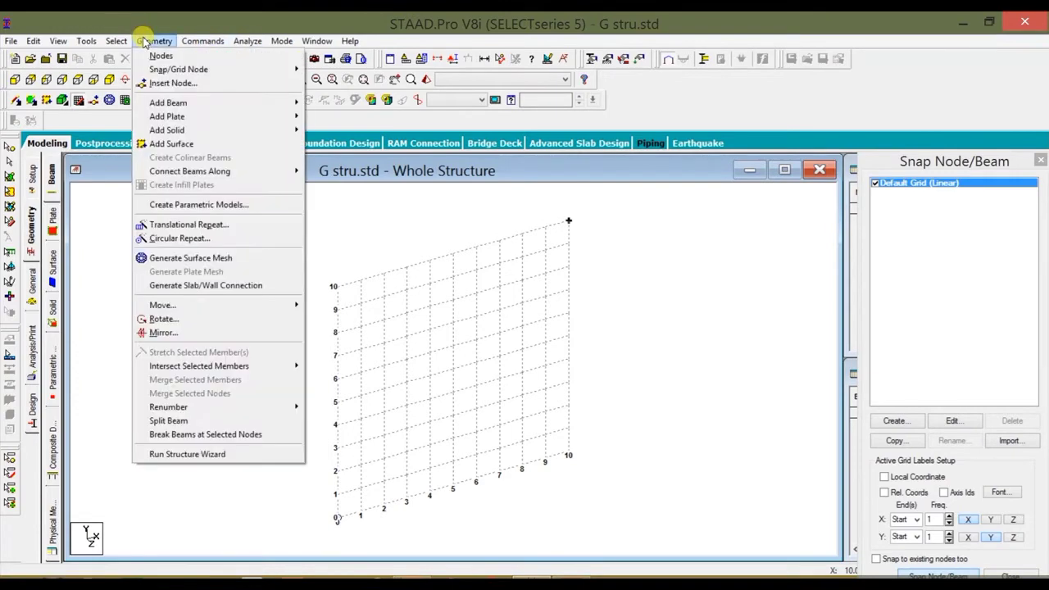
pyautogui.click(193, 456)
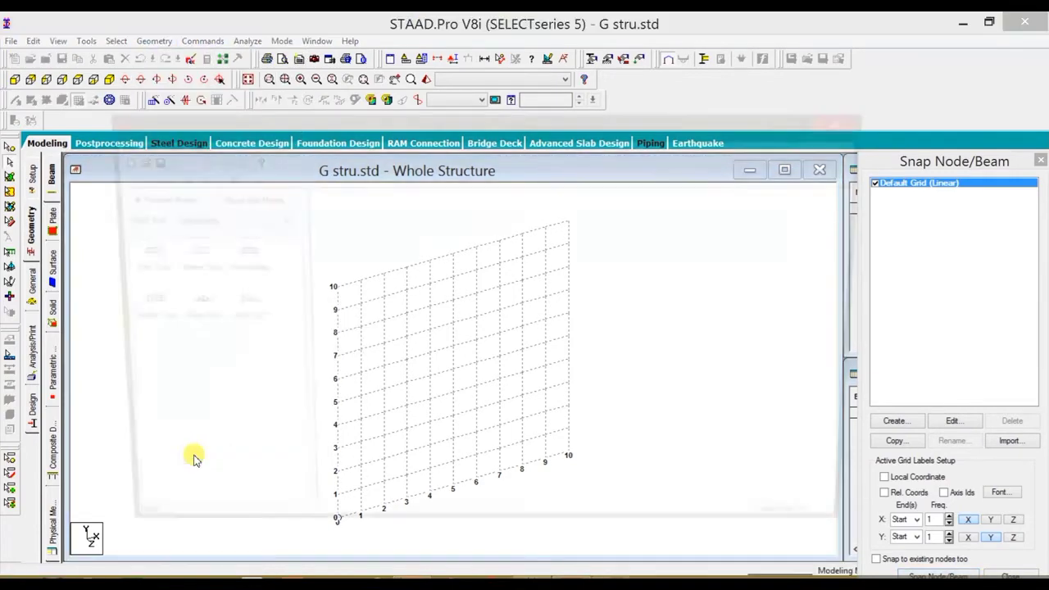
pyautogui.click(188, 220)
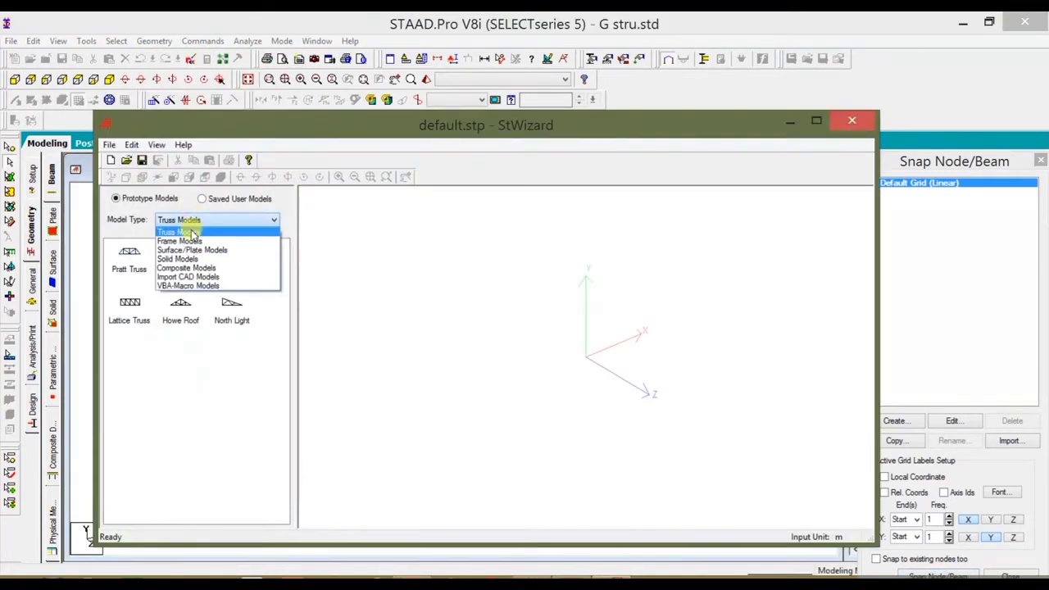
pyautogui.click(190, 241)
pyautogui.click(130, 259)
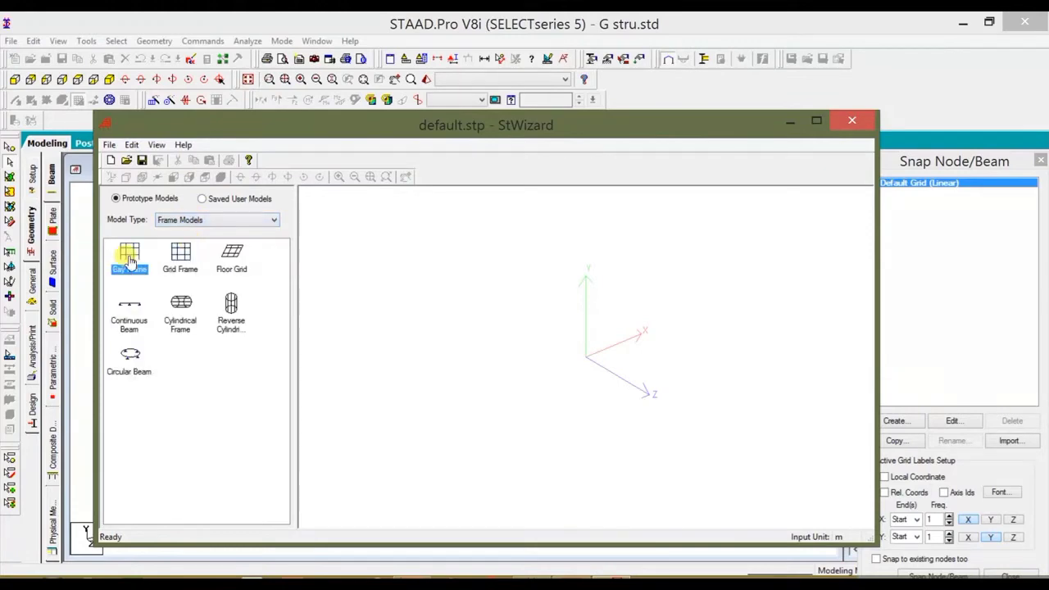
pyautogui.doubleClick(130, 261)
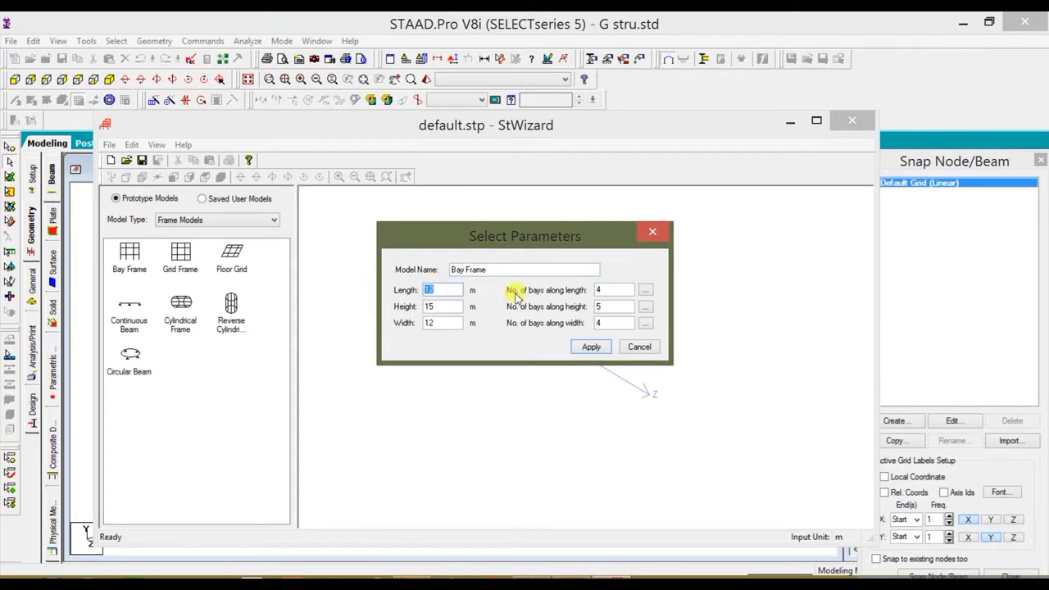
# - Set 3 bays along the frame's length, with bay lengths of 3, 4 and 5 m
pyautogui.click(615, 290)
pyautogui.moveTo(587, 292); pyautogui.dragTo(504, 297)
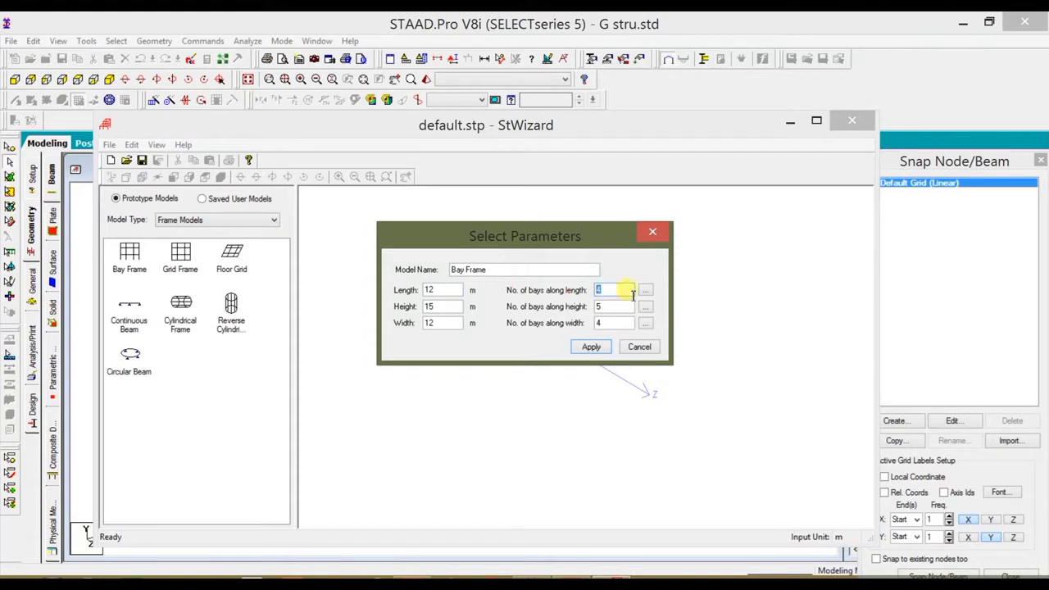
pyautogui.write('3')
pyautogui.click(645, 292)
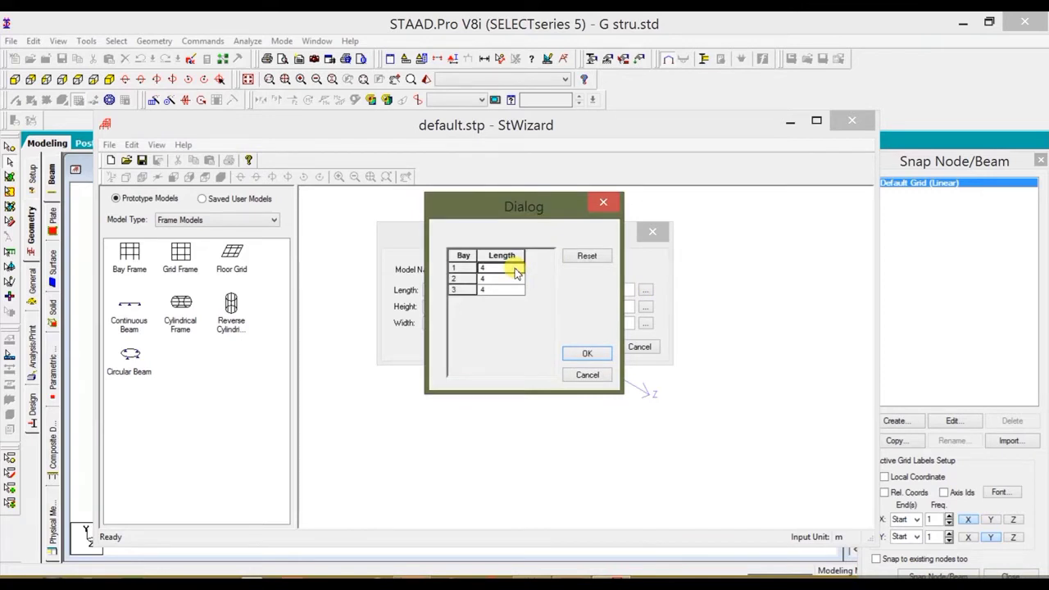
pyautogui.write('3')
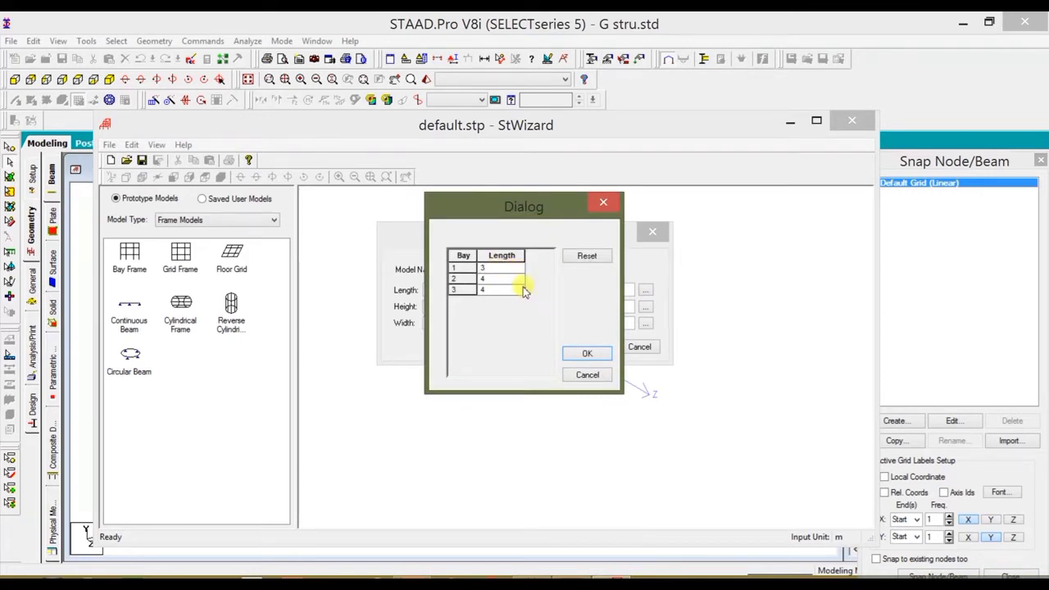
pyautogui.click(523, 283)
pyautogui.click(524, 290)
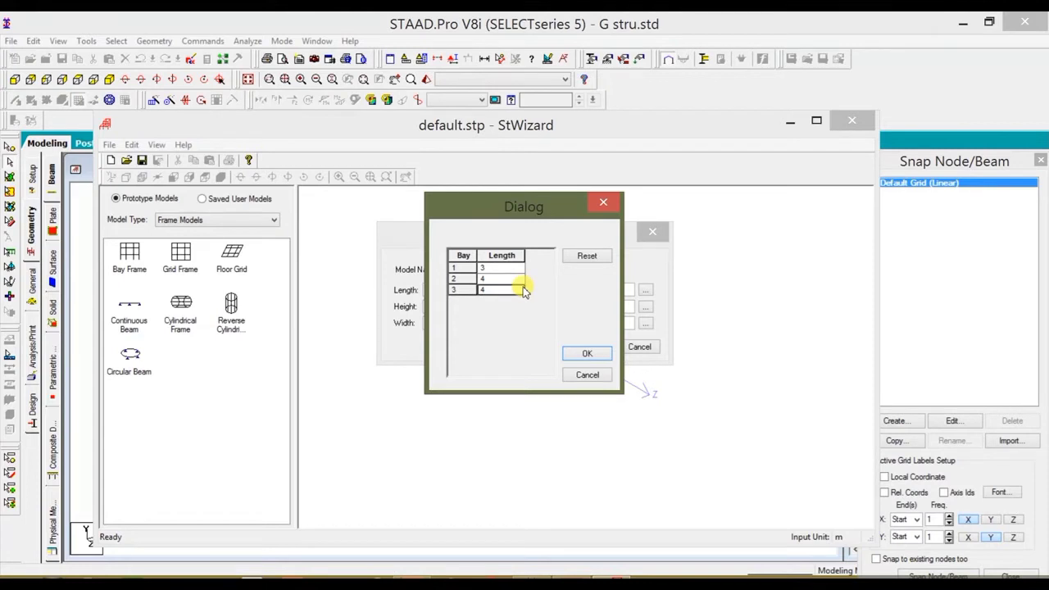
pyautogui.write('5')
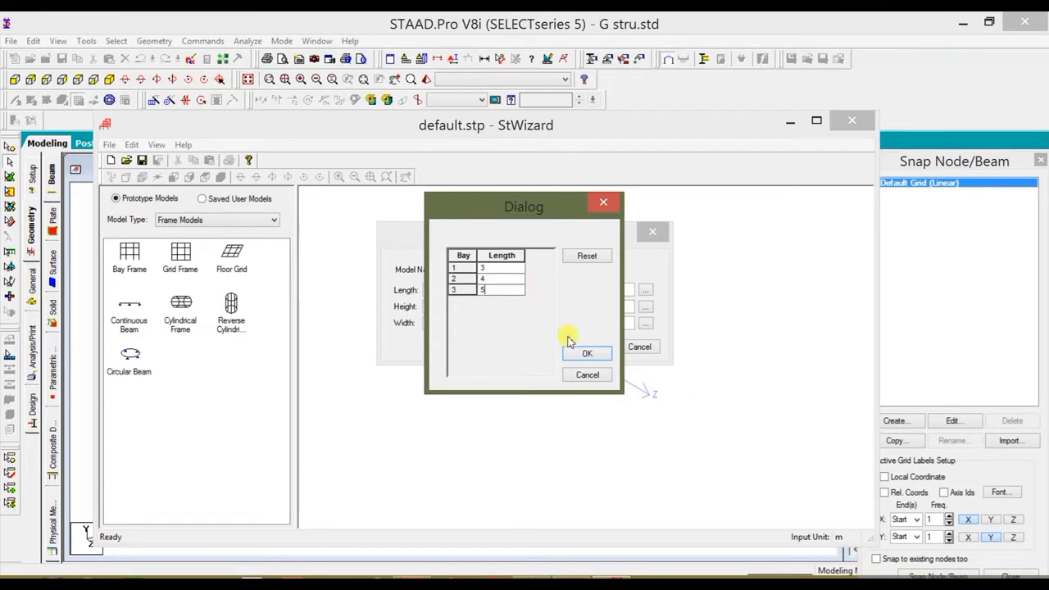
pyautogui.click(586, 355)
# - Accept the five 3 m bays along the height, set the width and its number of bays to 0, and generate the frame
pyautogui.click(438, 306)
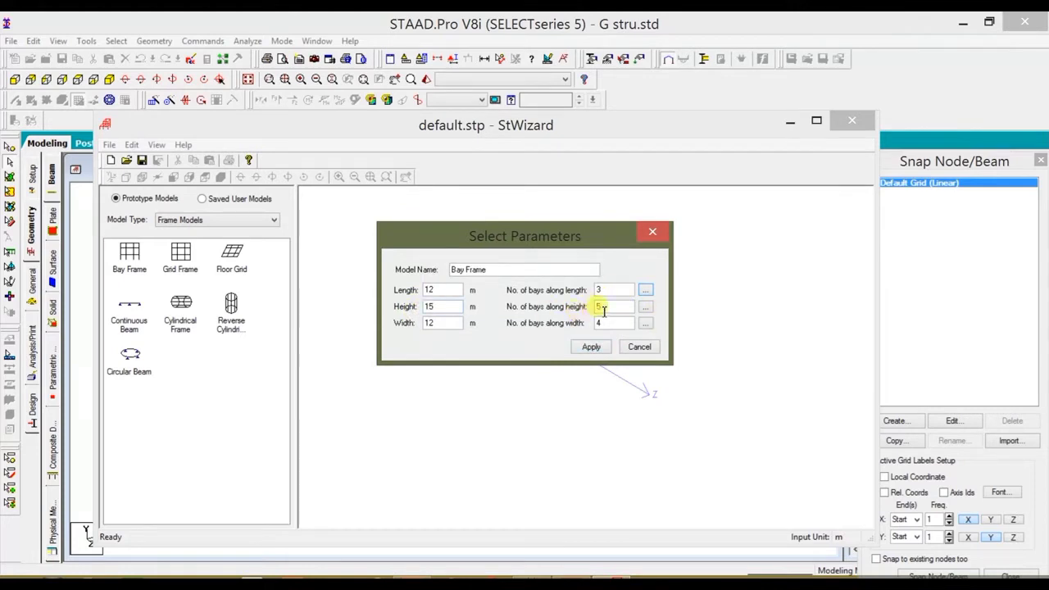
pyautogui.click(646, 307)
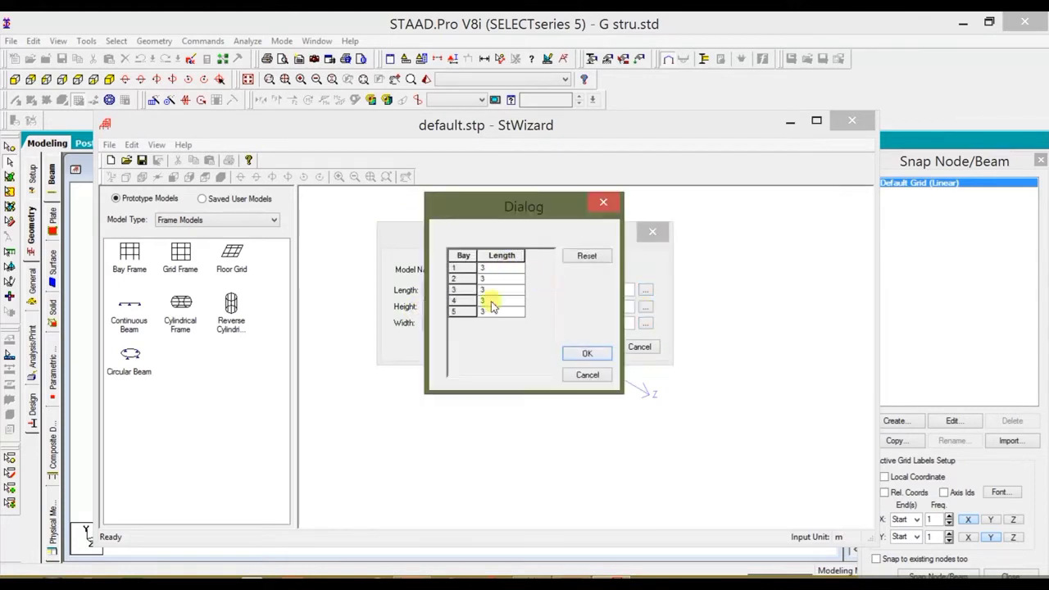
pyautogui.click(583, 356)
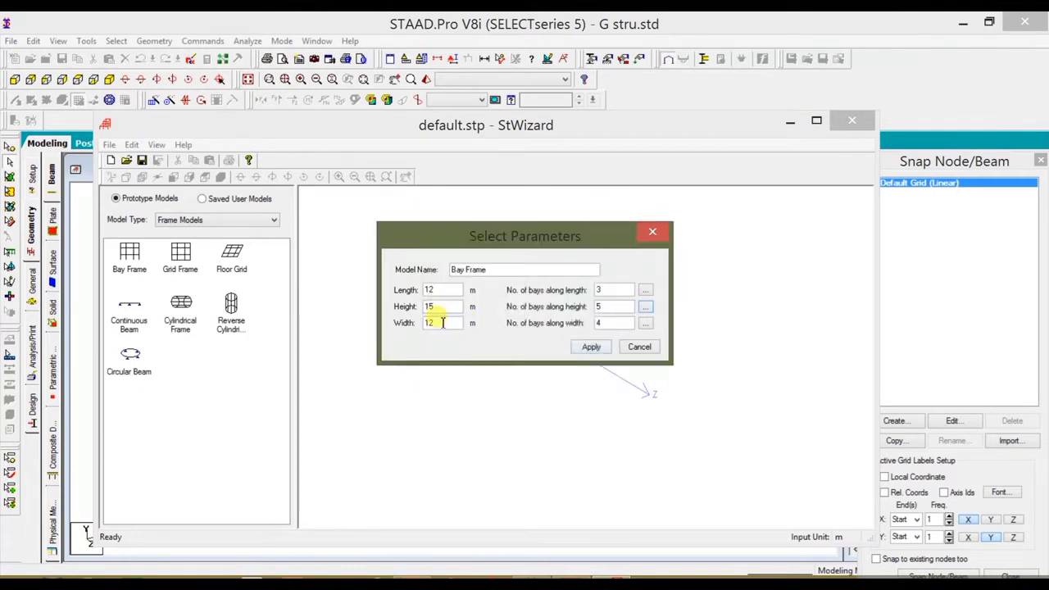
pyautogui.moveTo(443, 323); pyautogui.dragTo(400, 333)
pyautogui.write('0')
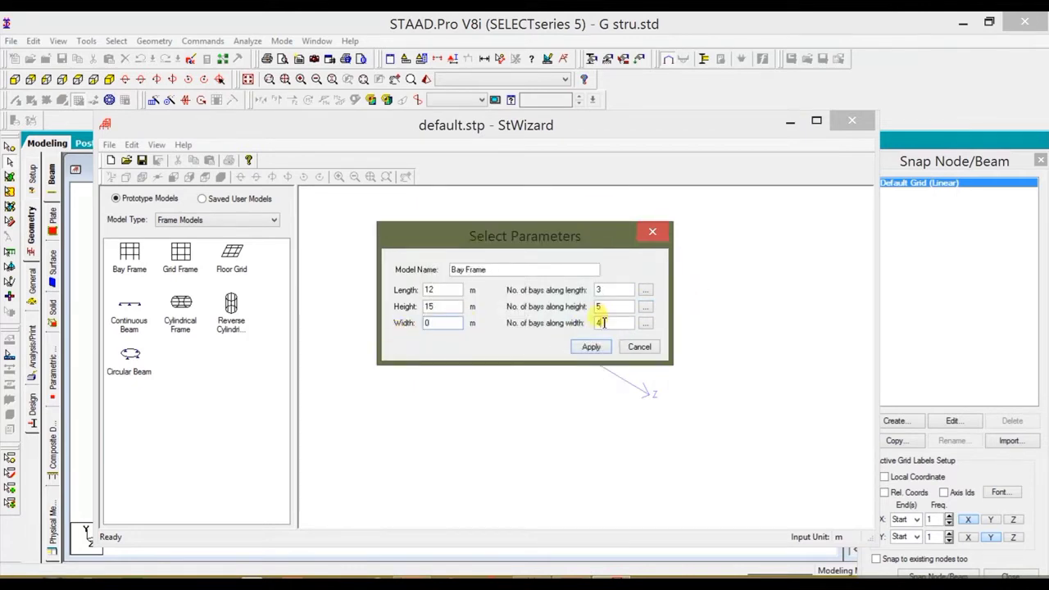
pyautogui.moveTo(606, 323); pyautogui.dragTo(590, 327)
pyautogui.write('0')
pyautogui.click(589, 347)
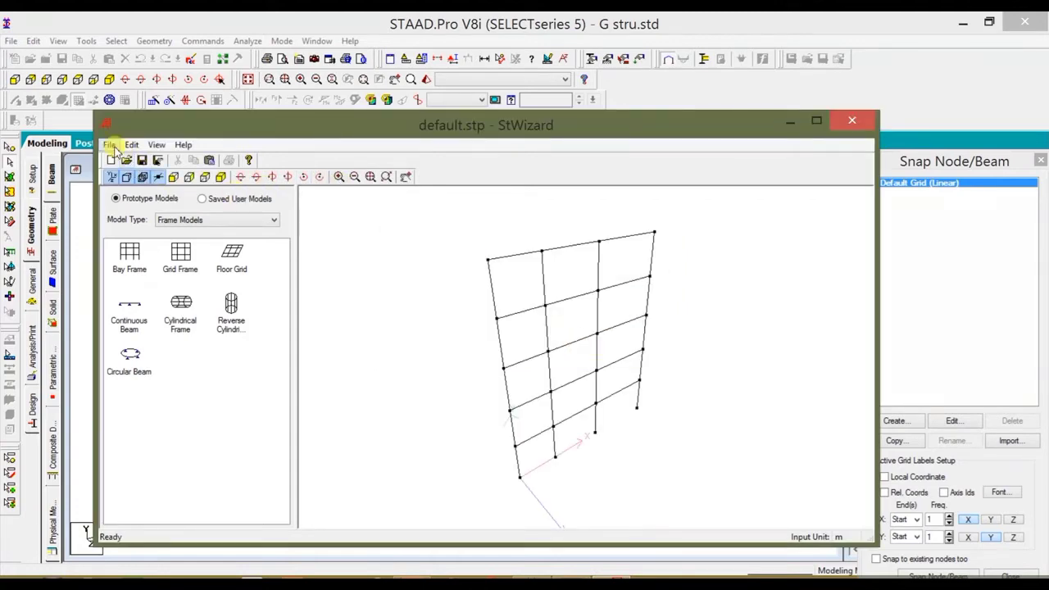
# - Merge the bay frame prototype into the STAAD.Pro model with X, Y and Z offsets of 0, and turn off the snap grid
pyautogui.click(132, 145)
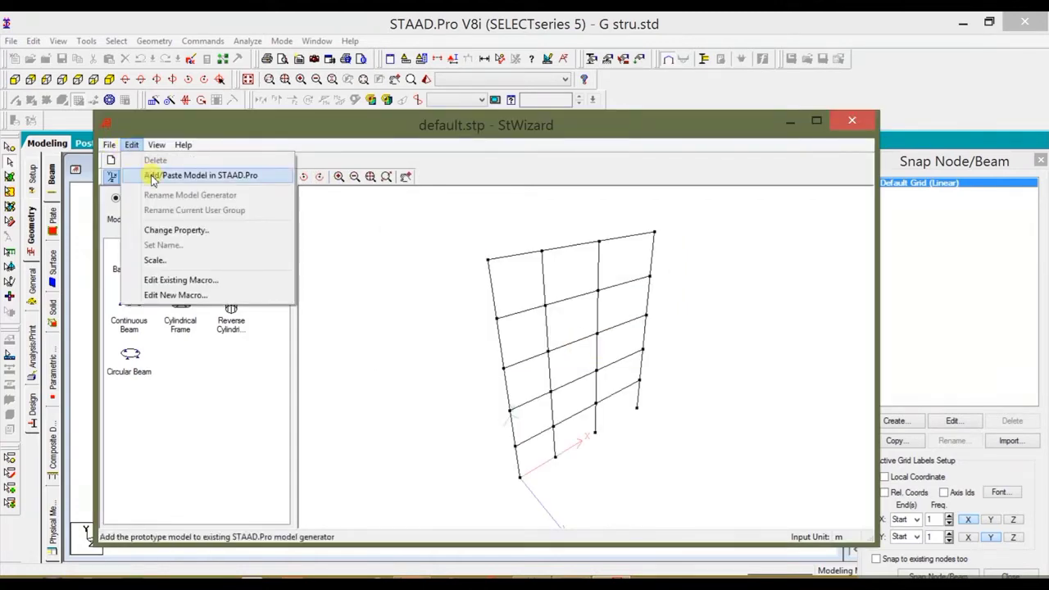
pyautogui.click(153, 177)
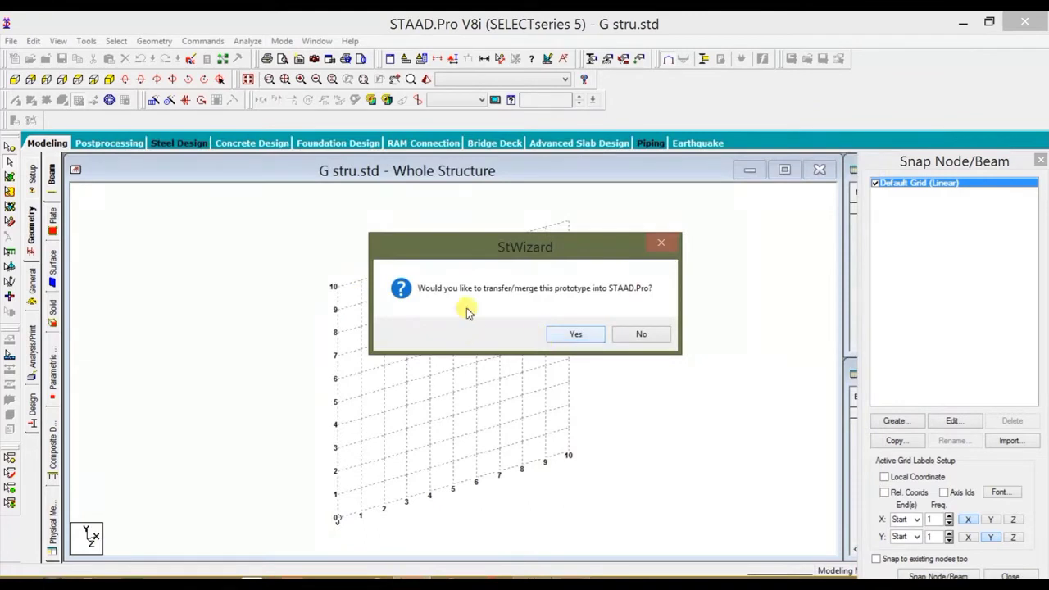
pyautogui.click(571, 334)
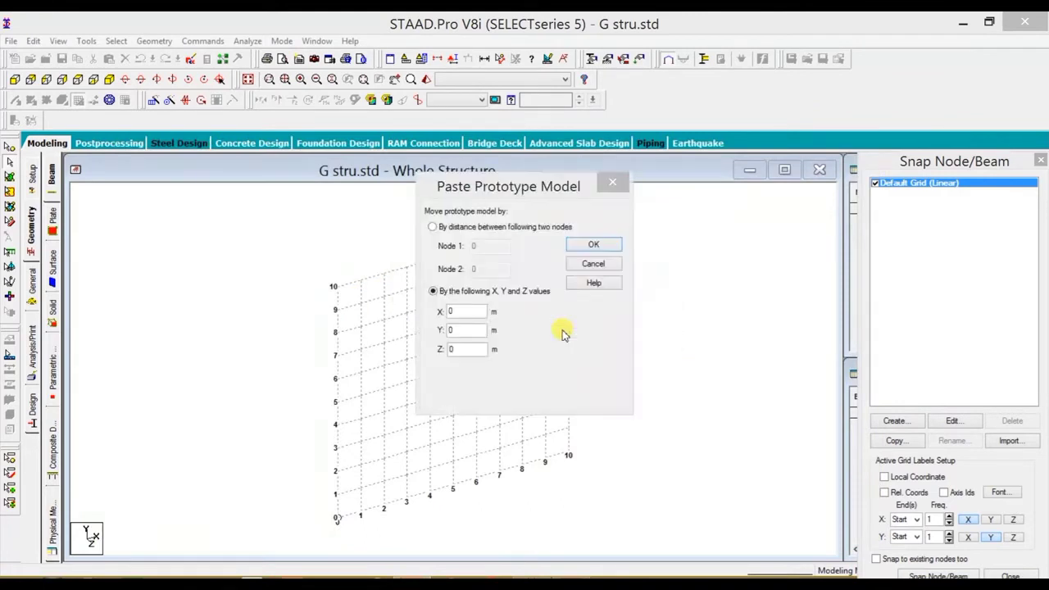
pyautogui.click(593, 244)
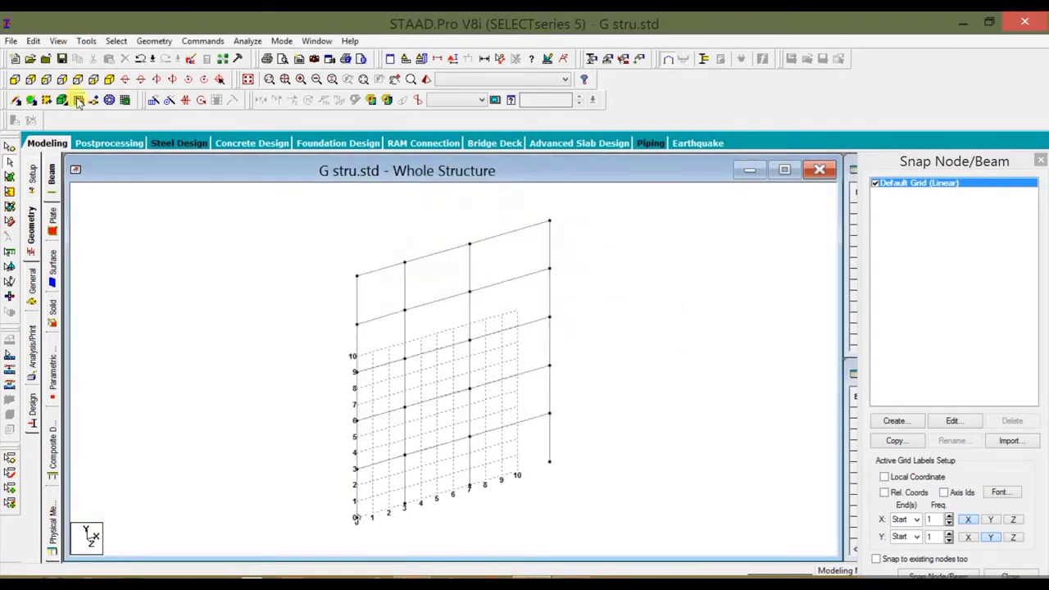
pyautogui.click(79, 100)
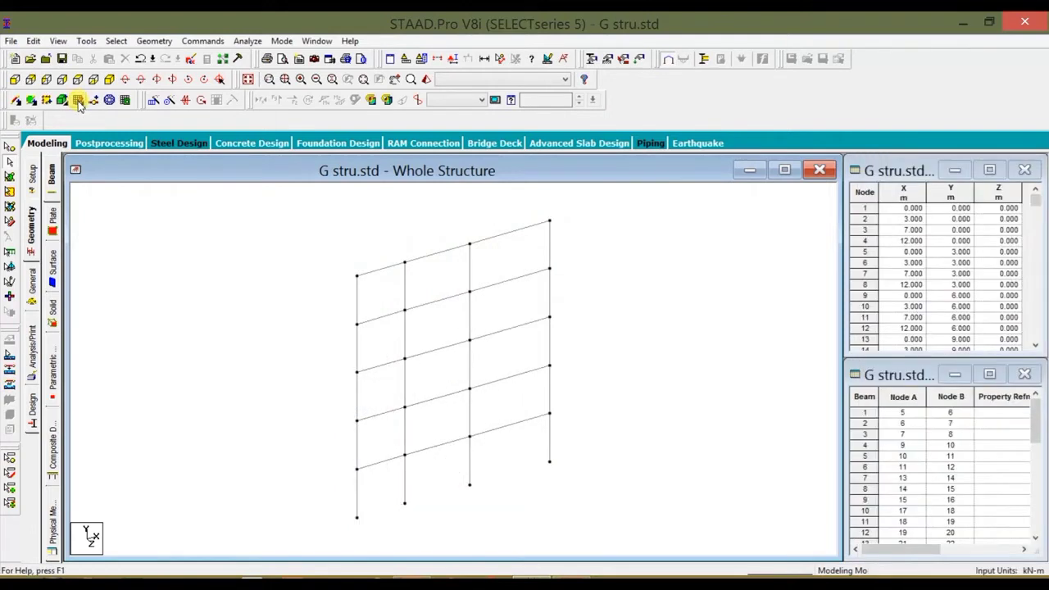
pyautogui.click(15, 79)
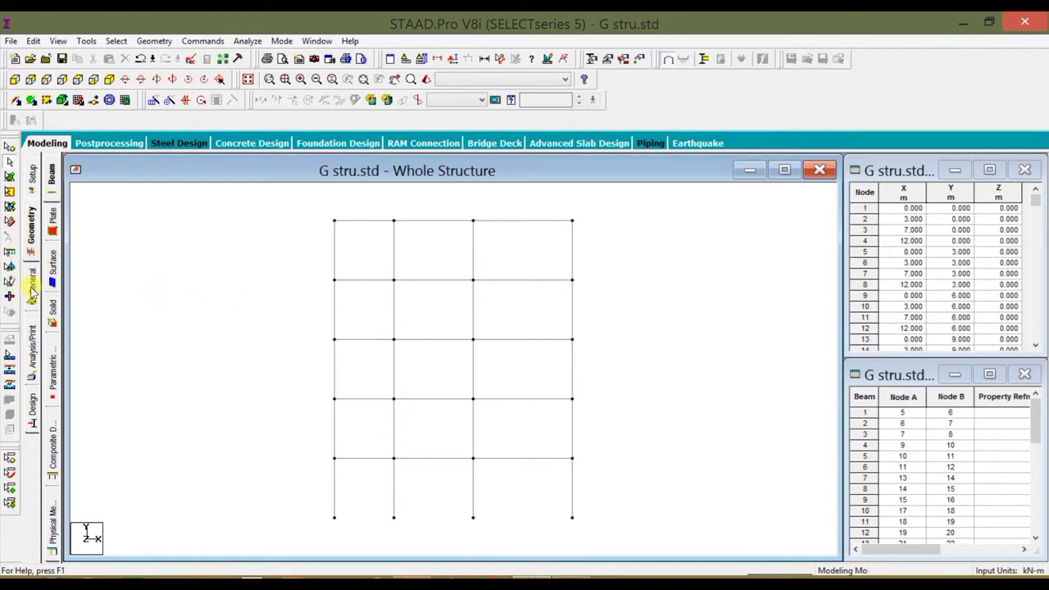
# - Define a rectangular concrete section for the beams with YD 0.3 m and ZD 0.23 m
pyautogui.click(33, 292)
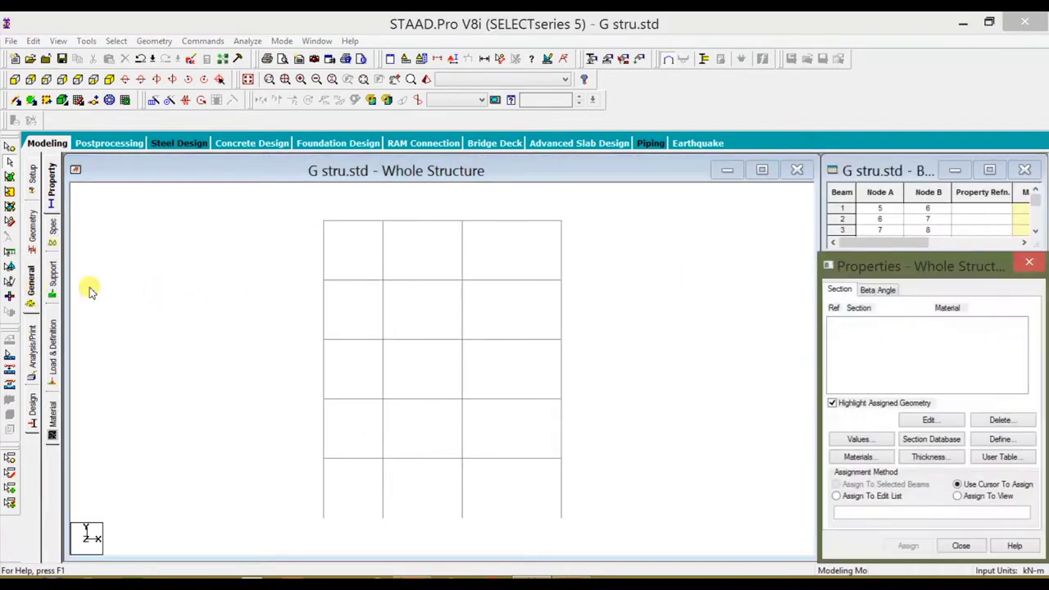
pyautogui.click(1002, 440)
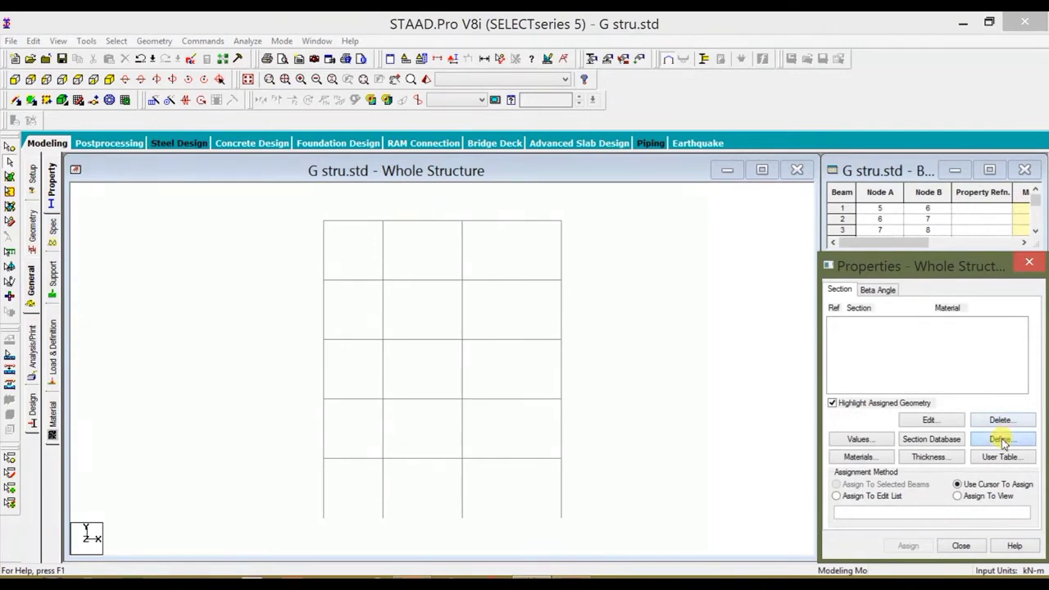
pyautogui.click(331, 192)
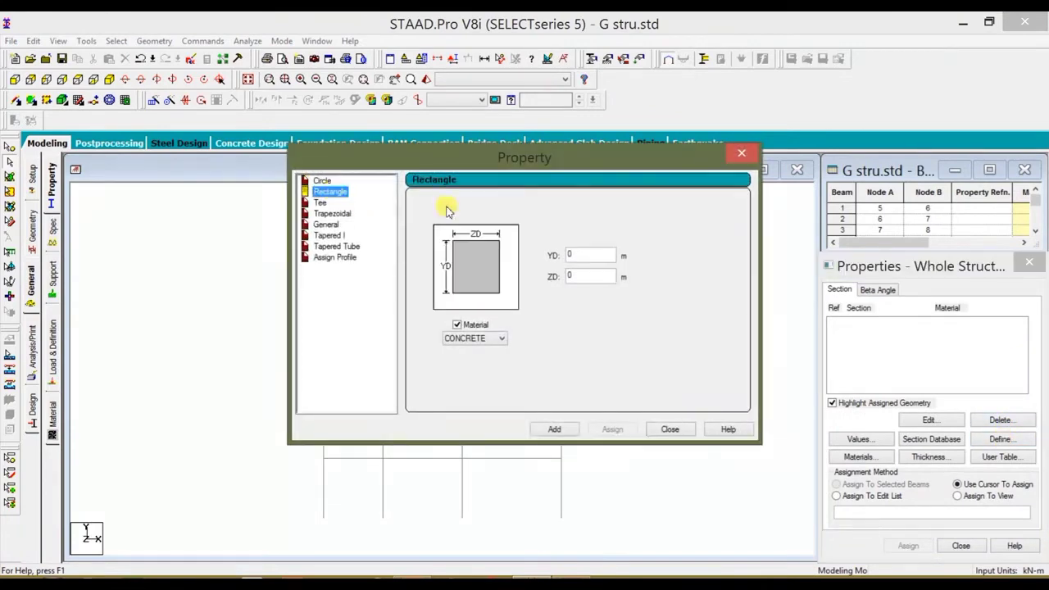
pyautogui.click(574, 254)
pyautogui.moveTo(586, 278); pyautogui.dragTo(549, 279)
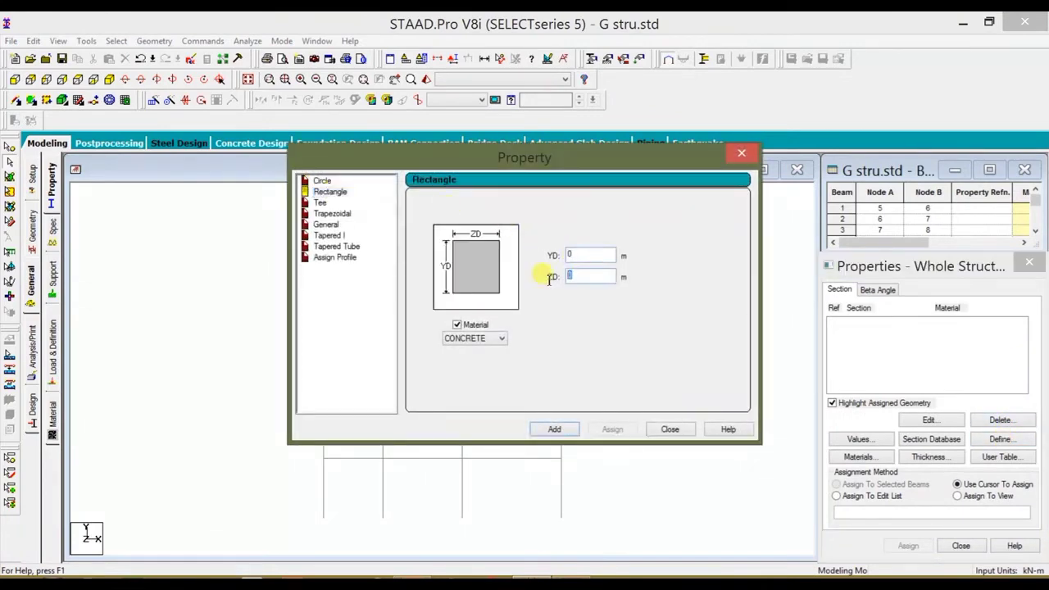
pyautogui.write('23')
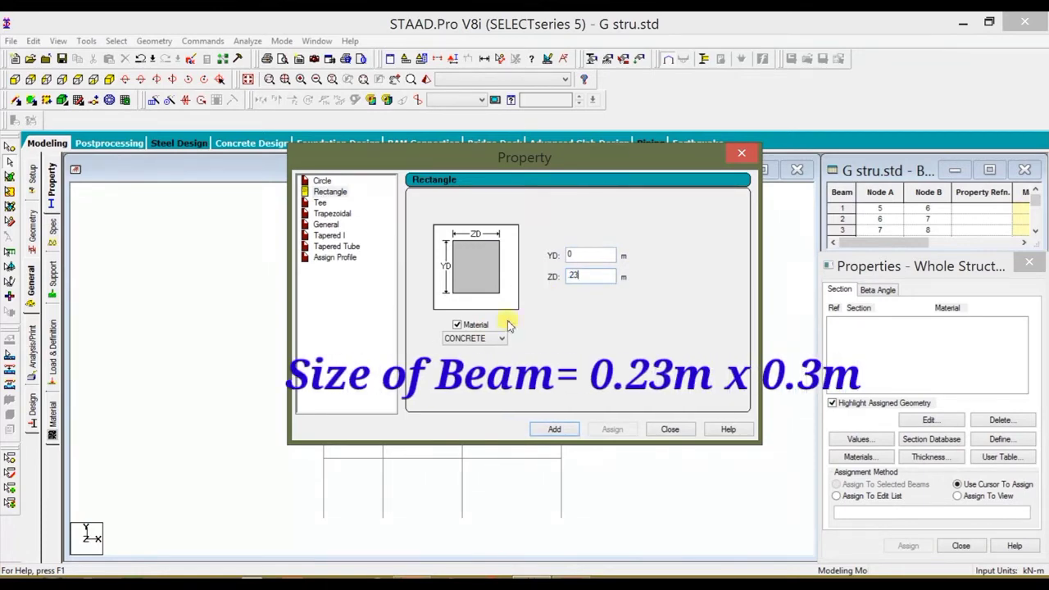
pyautogui.write('.3')
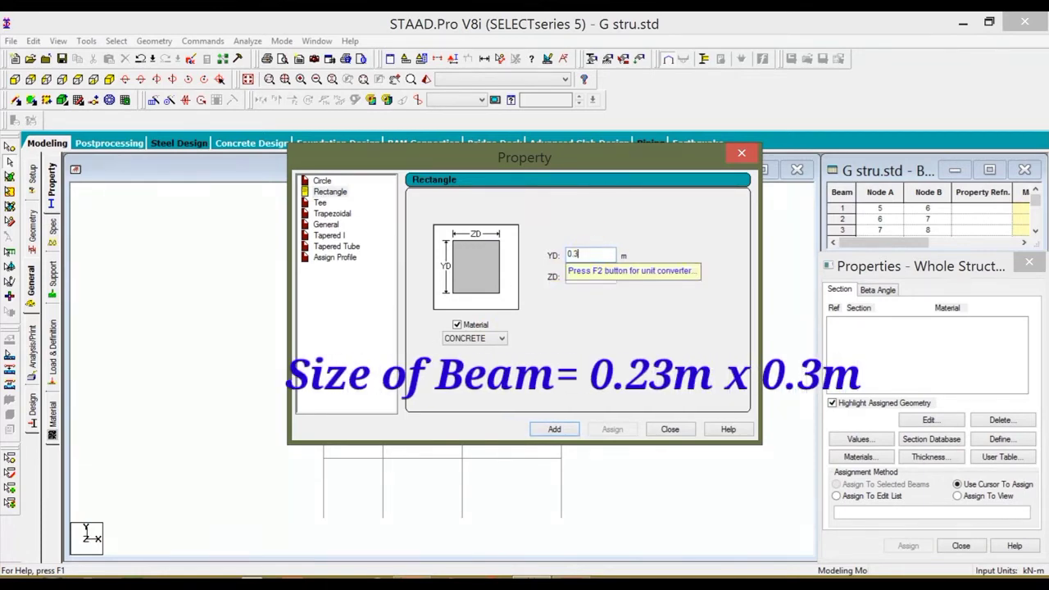
pyautogui.click(565, 430)
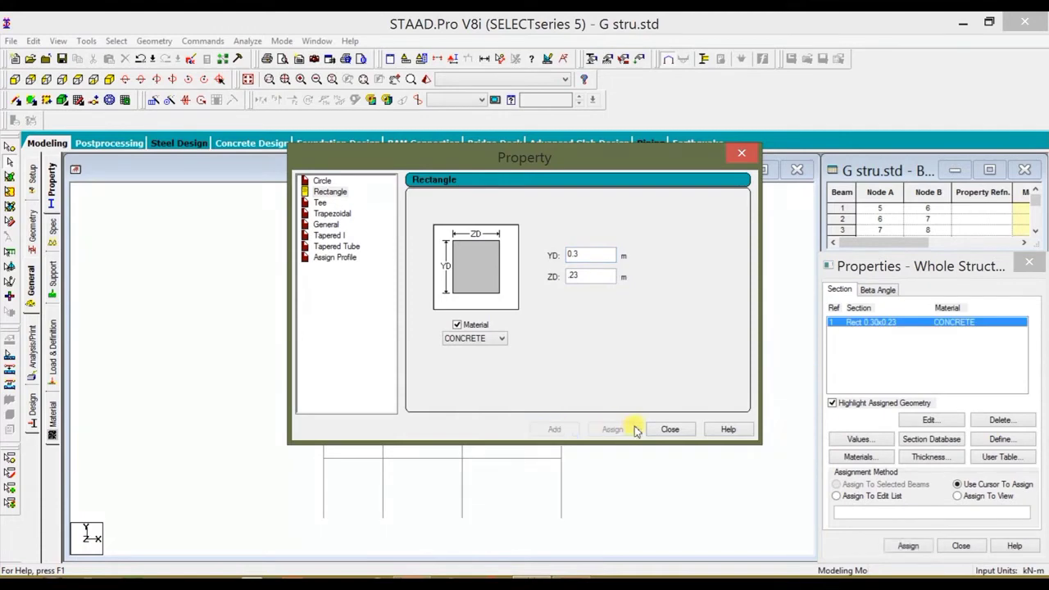
# - Add a second rectangular concrete section for the columns with YD 0.4 m, keeping ZD at 0.23 m
pyautogui.doubleClick(591, 256)
pyautogui.write('0.4')
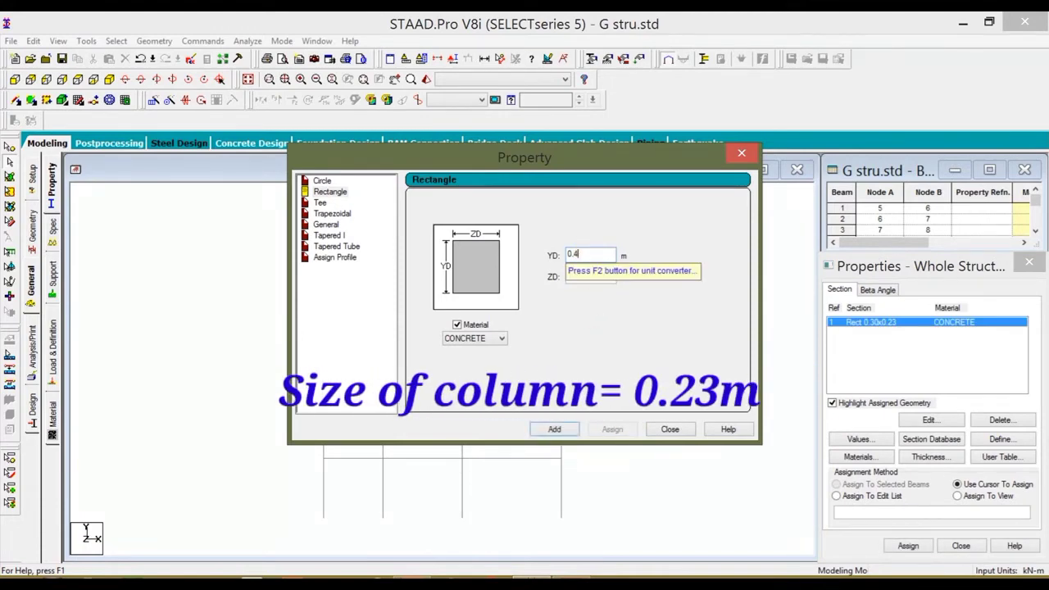
pyautogui.click(555, 431)
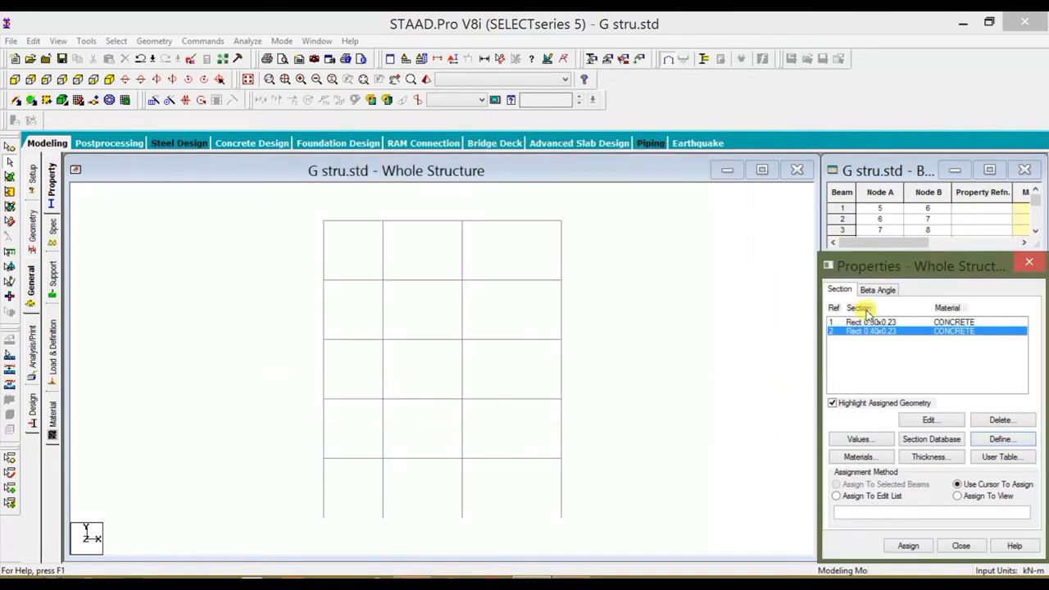
# - Assign the Rect 0.30x0.23 section to all beams parallel to X
pyautogui.click(874, 324)
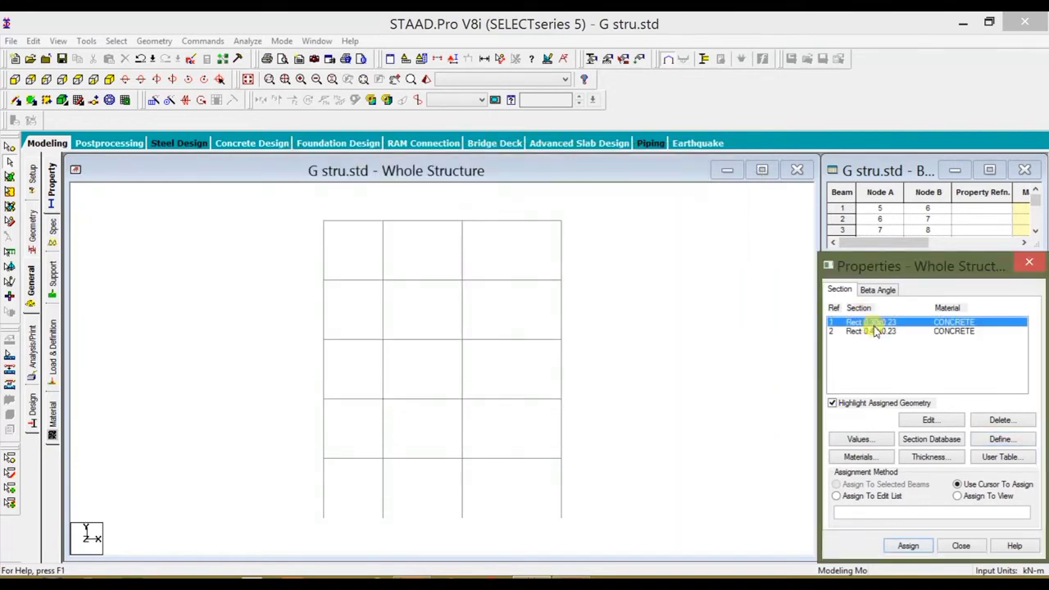
pyautogui.click(119, 41)
pyautogui.moveTo(247, 288)
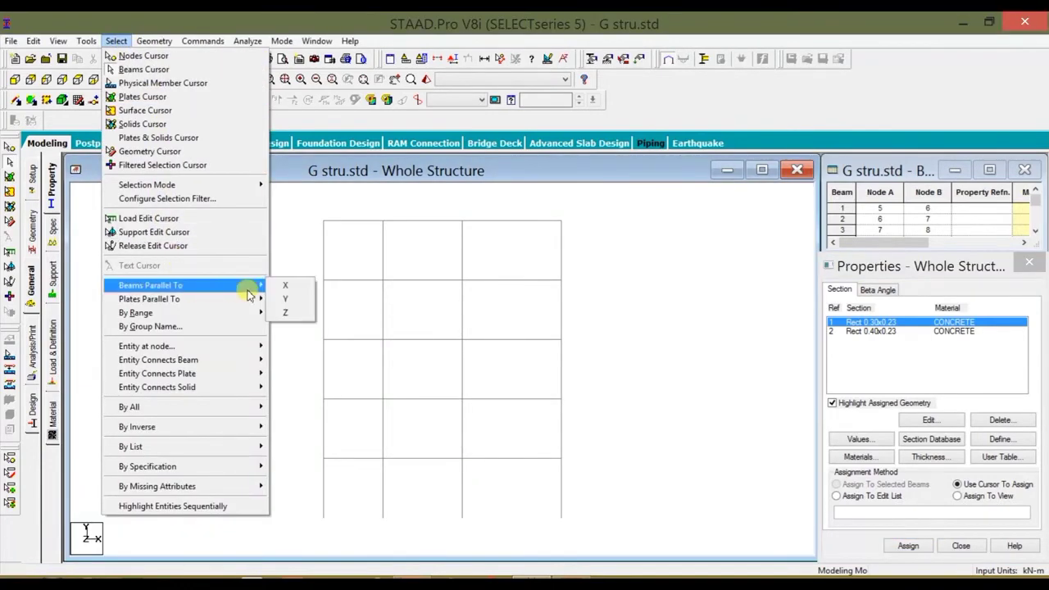
pyautogui.click(291, 287)
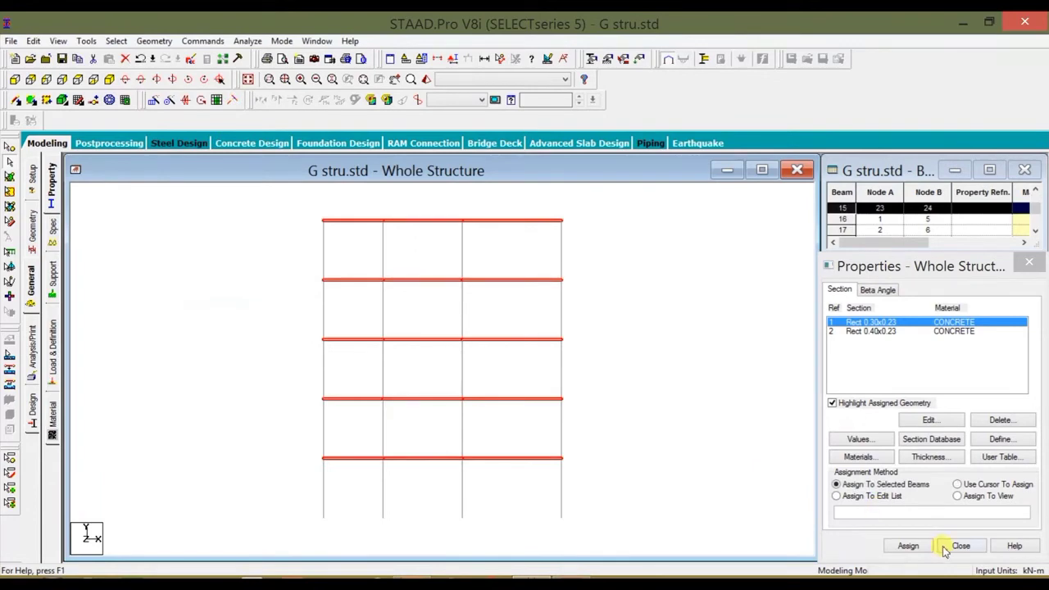
pyautogui.click(911, 546)
pyautogui.click(940, 443)
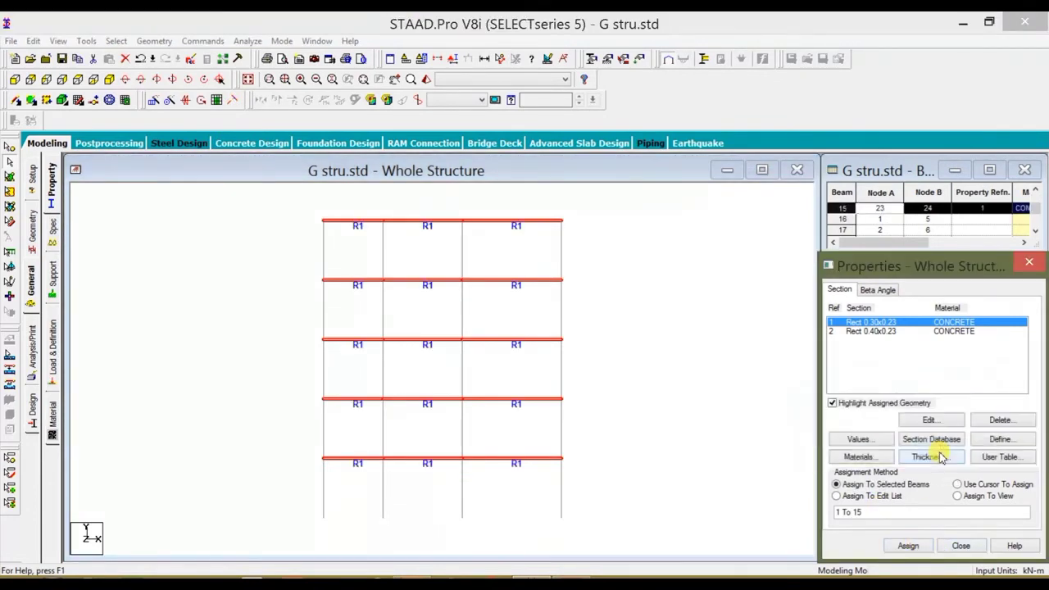
# - Assign the Rect 0.40x0.23 section to all columns, the members parallel to Y
pyautogui.click(896, 332)
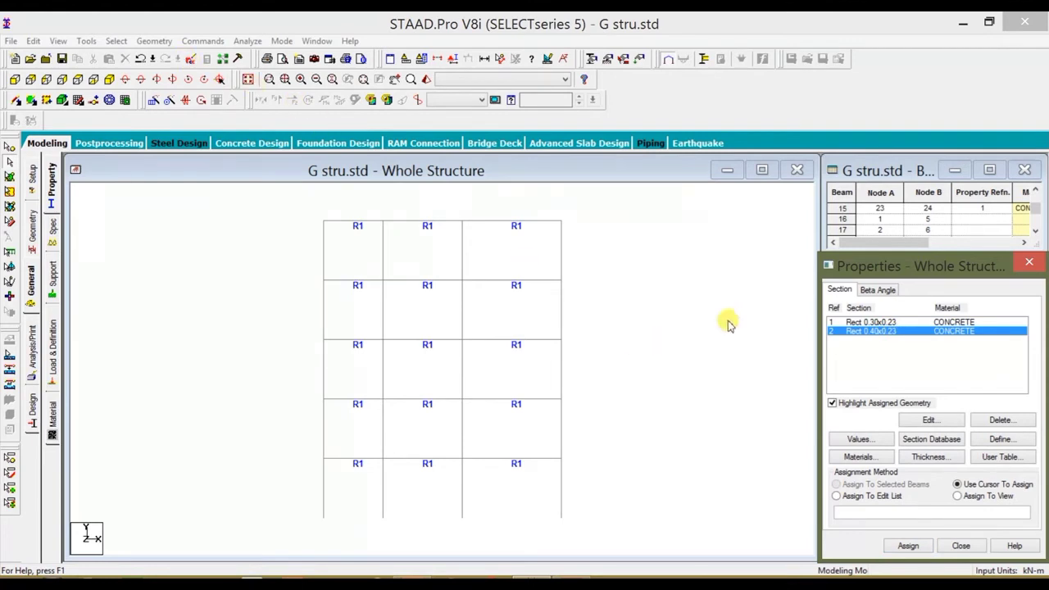
pyautogui.click(116, 41)
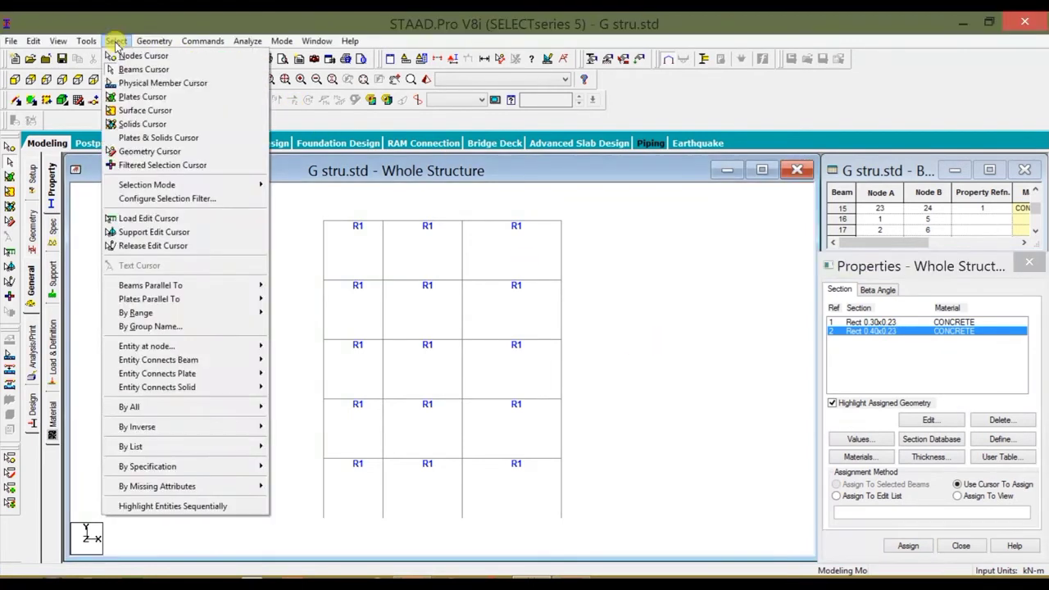
pyautogui.moveTo(197, 287)
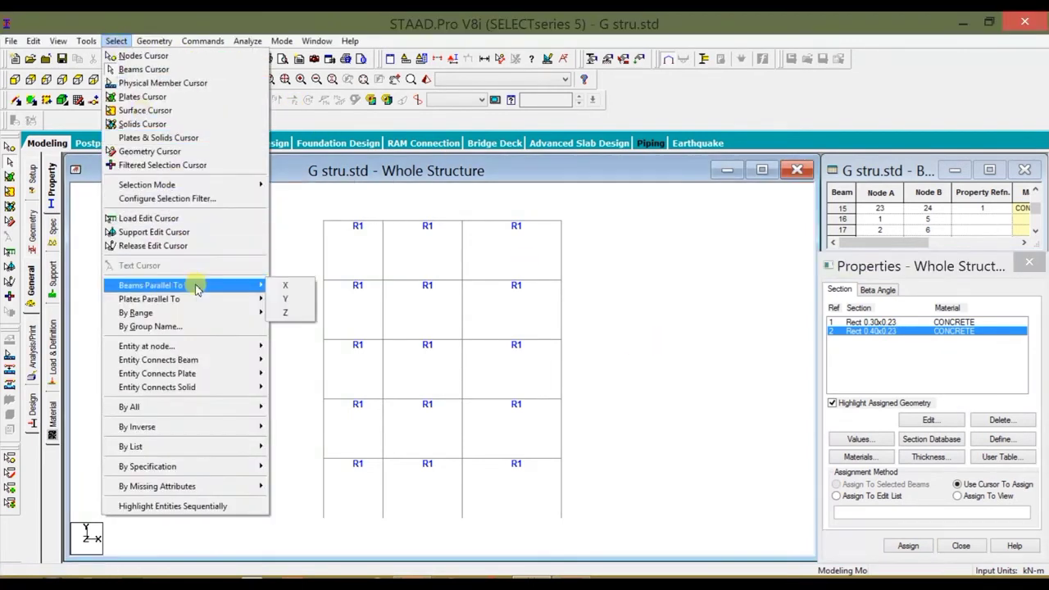
pyautogui.click(289, 305)
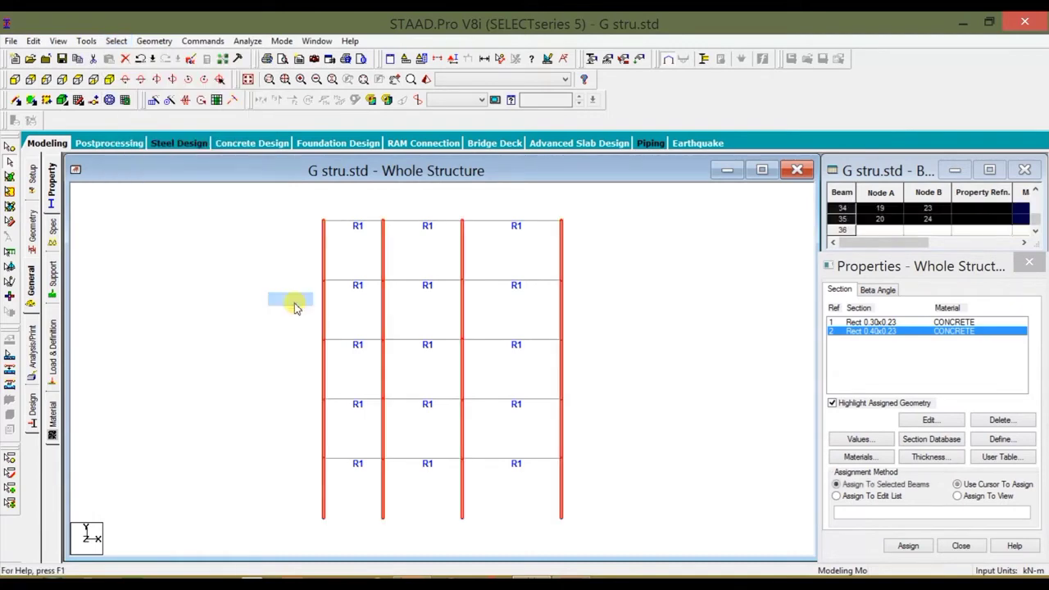
pyautogui.click(908, 546)
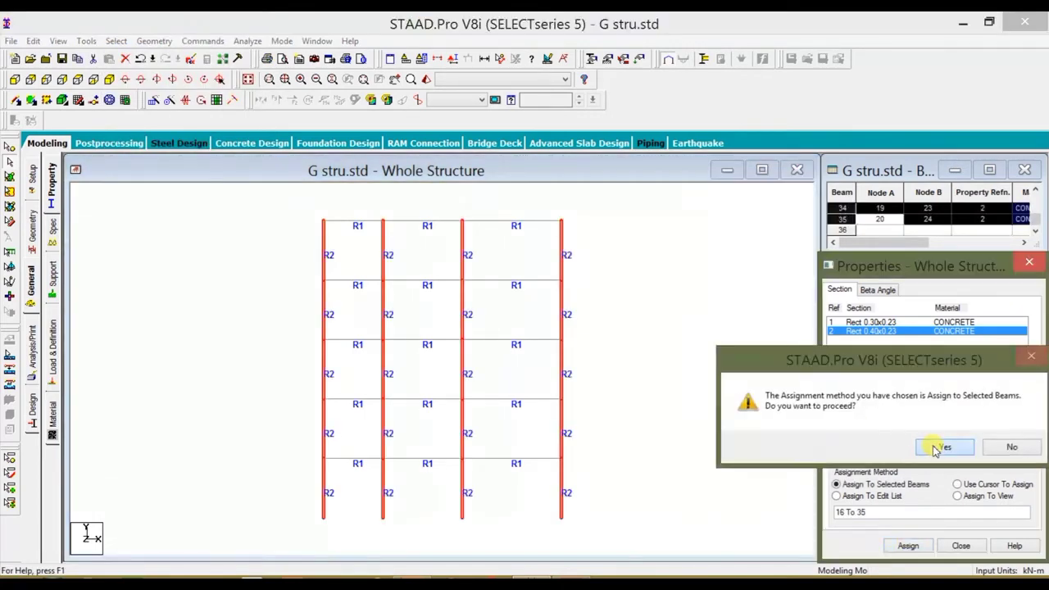
pyautogui.click(937, 447)
pyautogui.click(709, 391)
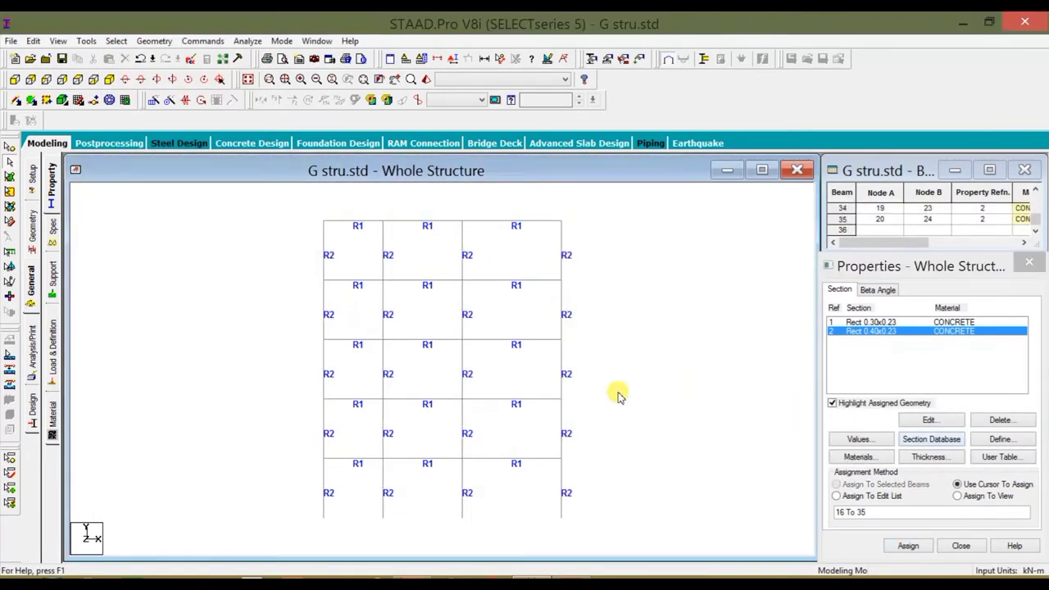
# - Create a fixed support definition for the frame
pyautogui.click(52, 283)
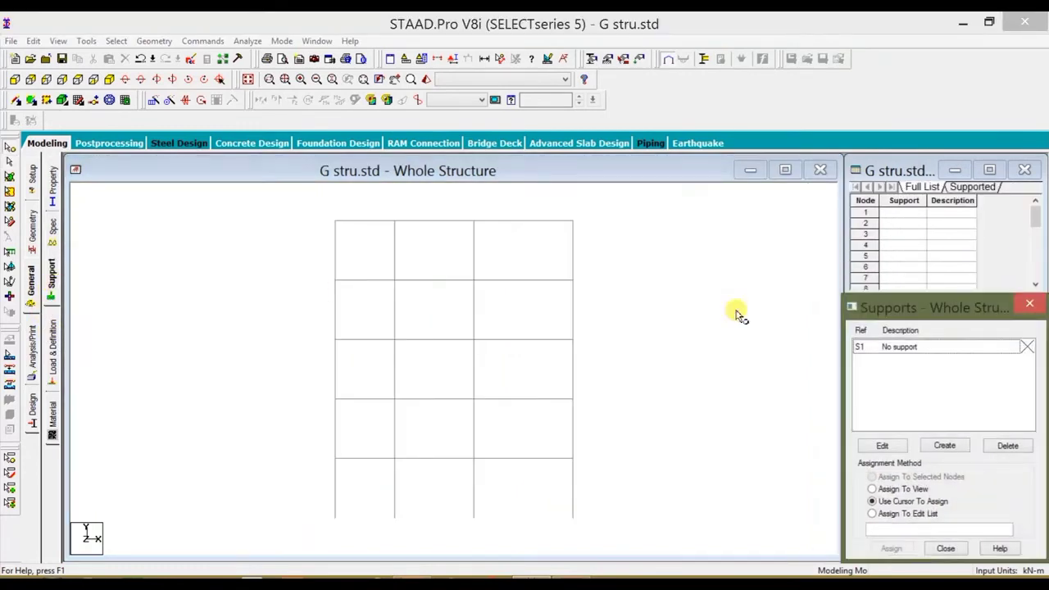
pyautogui.click(940, 446)
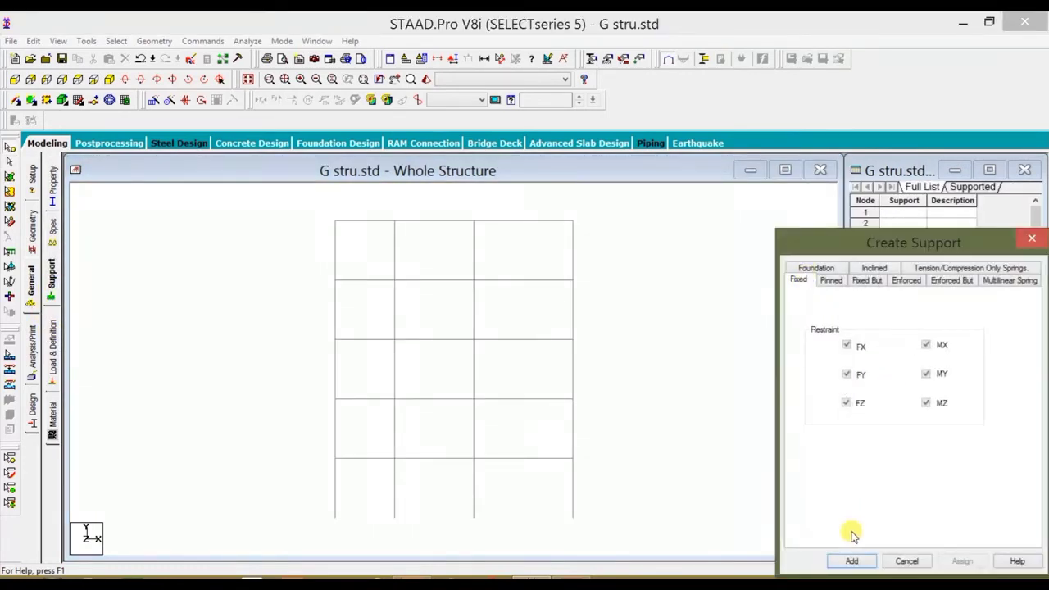
pyautogui.click(852, 562)
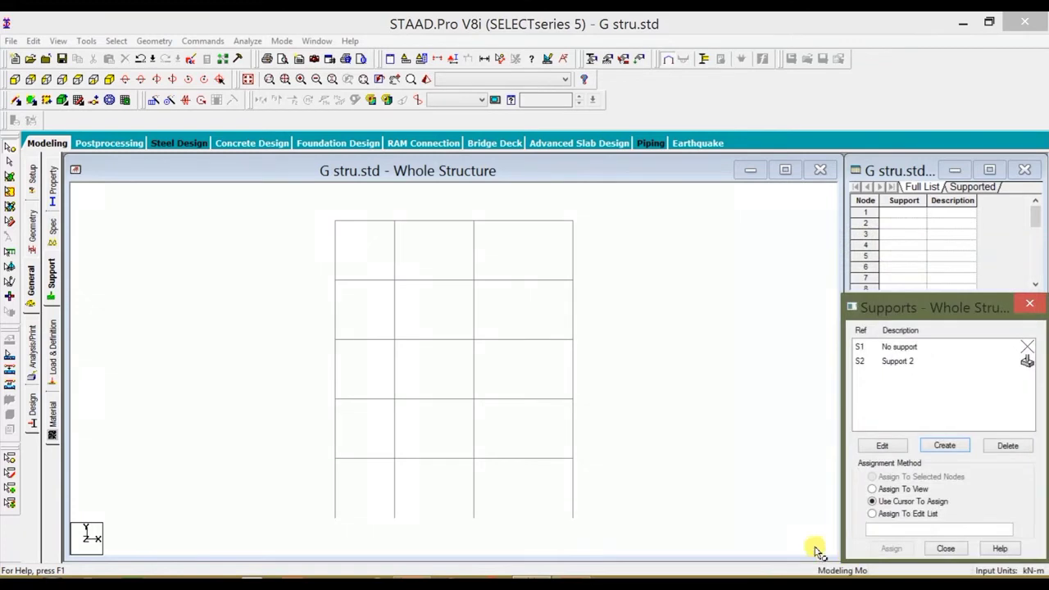
# - Assign the fixed support to the four base nodes of the columns
pyautogui.click(929, 362)
pyautogui.moveTo(310, 511); pyautogui.dragTo(749, 573)
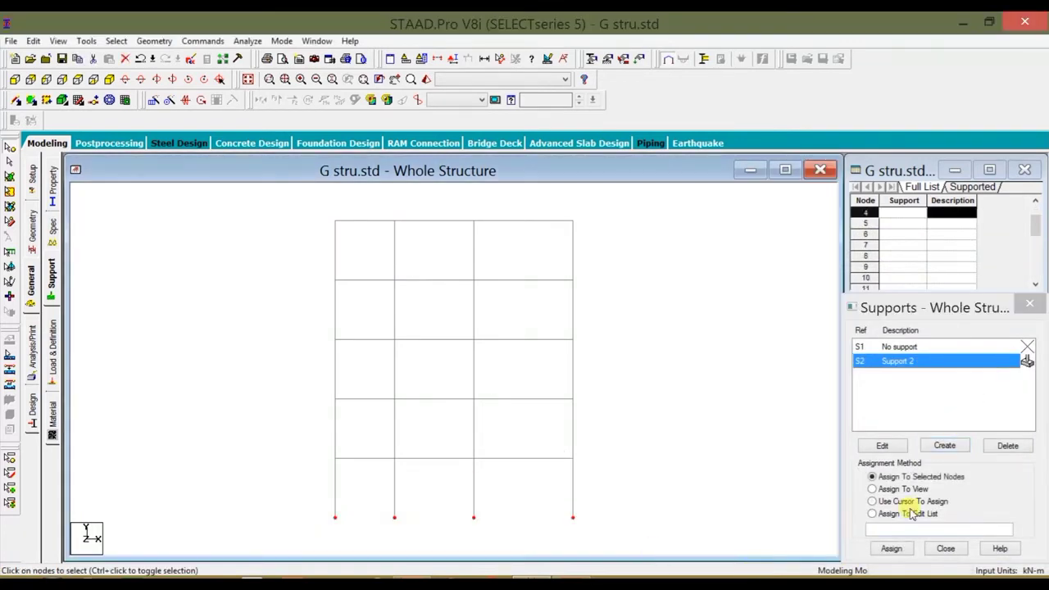
pyautogui.click(893, 549)
pyautogui.click(945, 467)
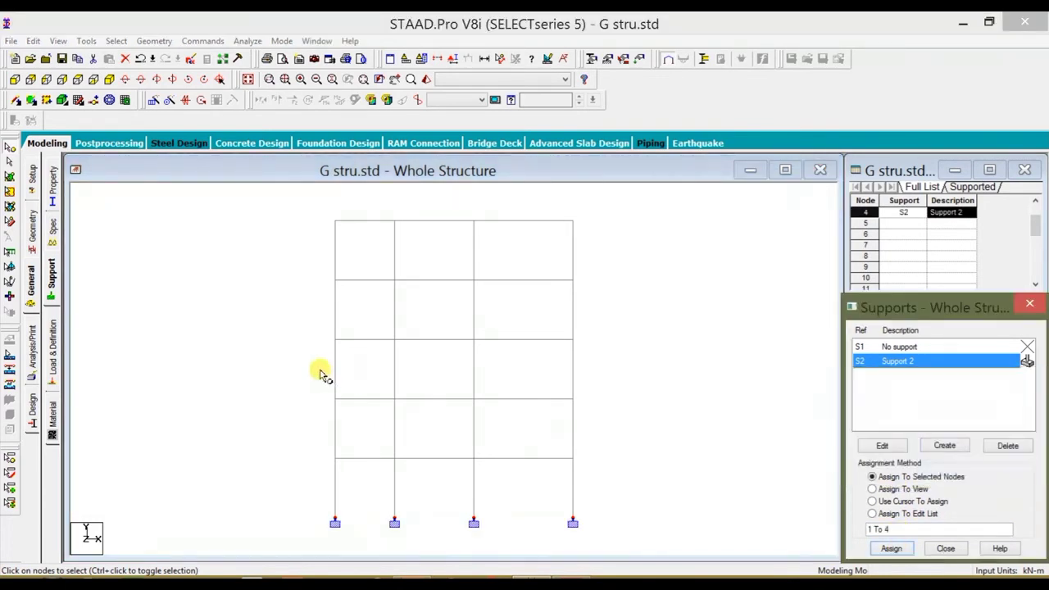
pyautogui.click(242, 360)
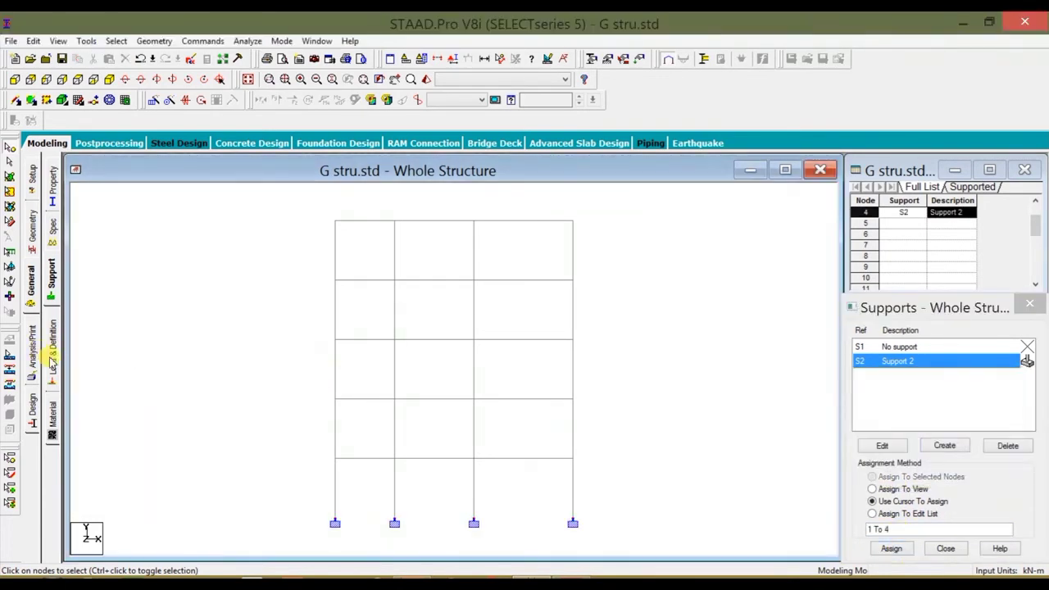
# - Add primary load case 1 titled LOAD CASE 1 with loading type None
pyautogui.click(51, 359)
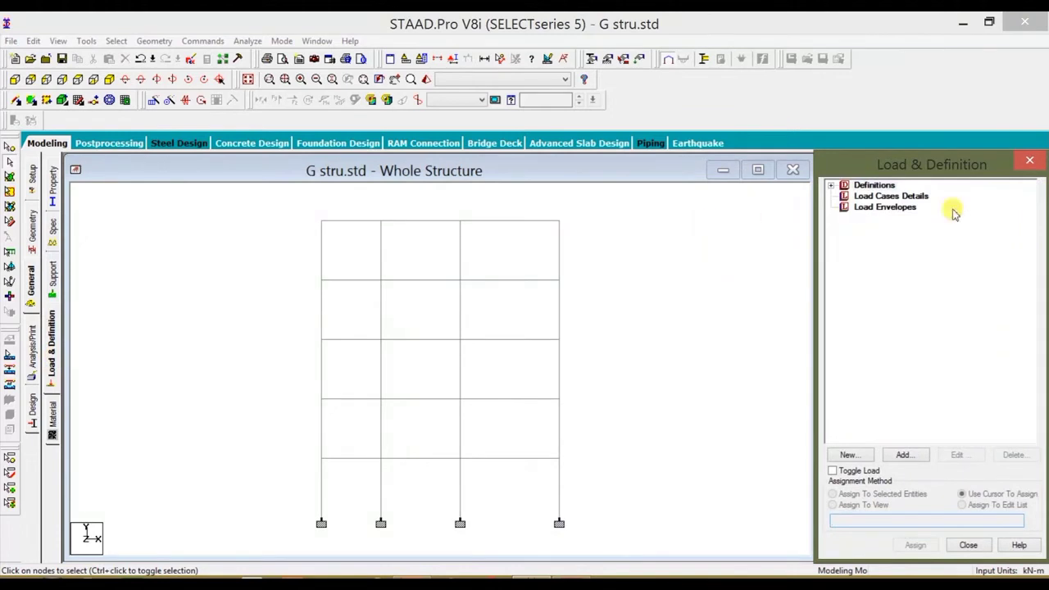
pyautogui.click(906, 197)
pyautogui.click(905, 454)
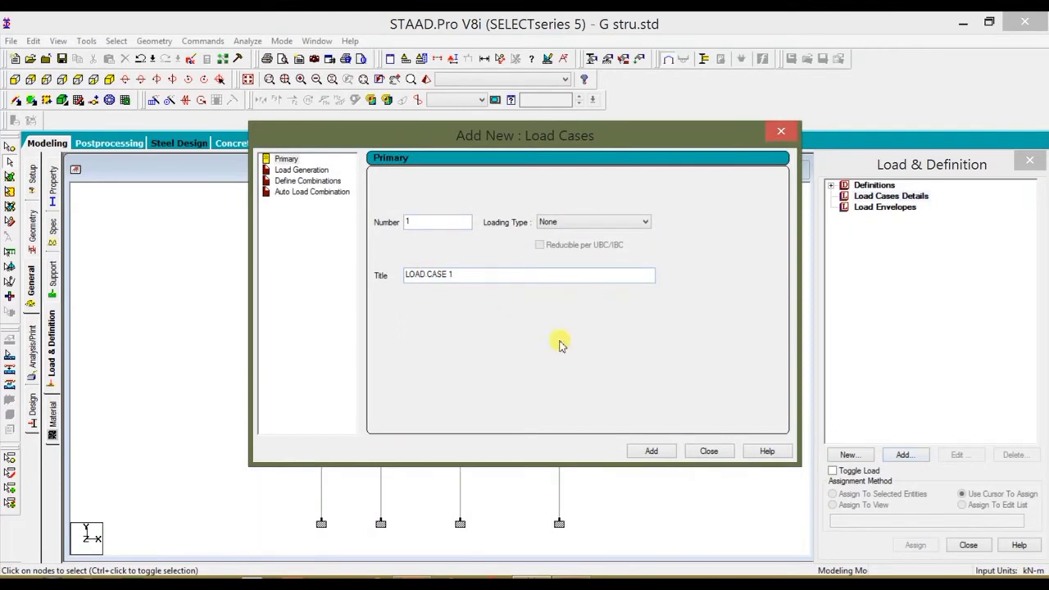
pyautogui.click(651, 452)
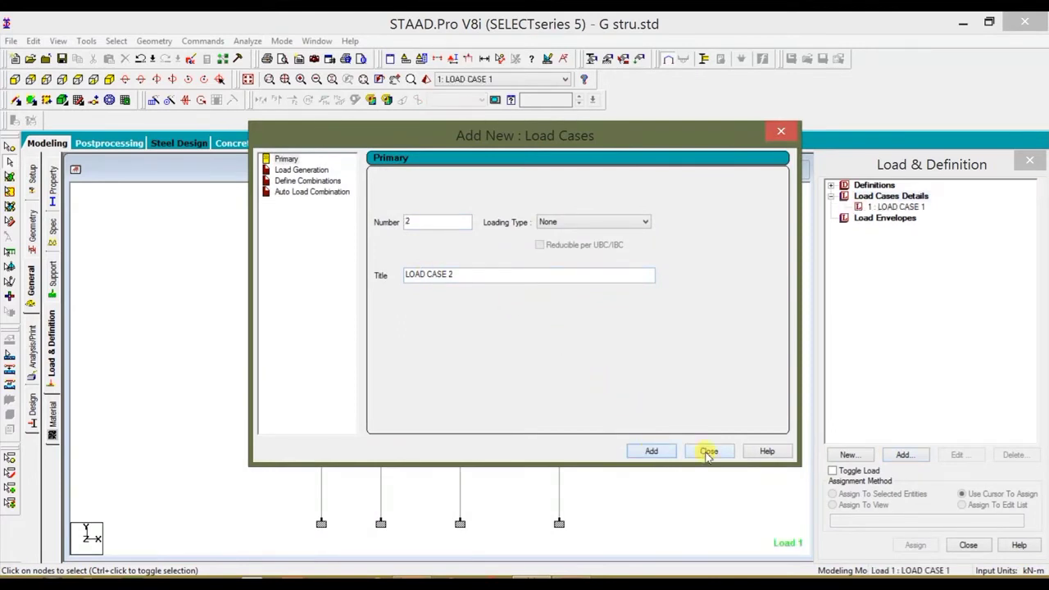
pyautogui.click(708, 452)
# - Add a uniform force member load of -50 kN/m in the GY direction to load case 1
pyautogui.click(895, 207)
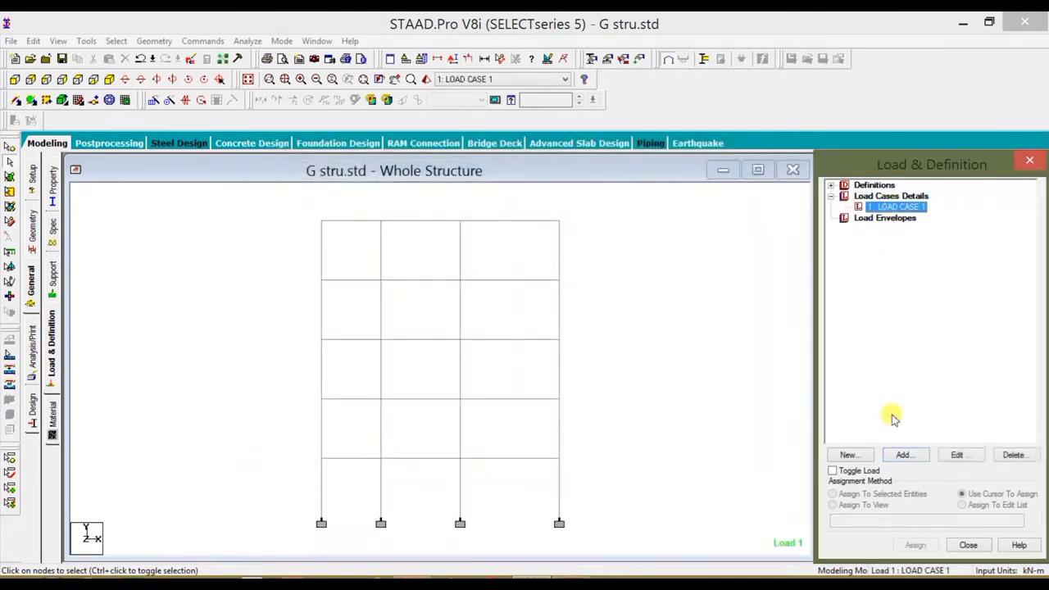
pyautogui.click(902, 456)
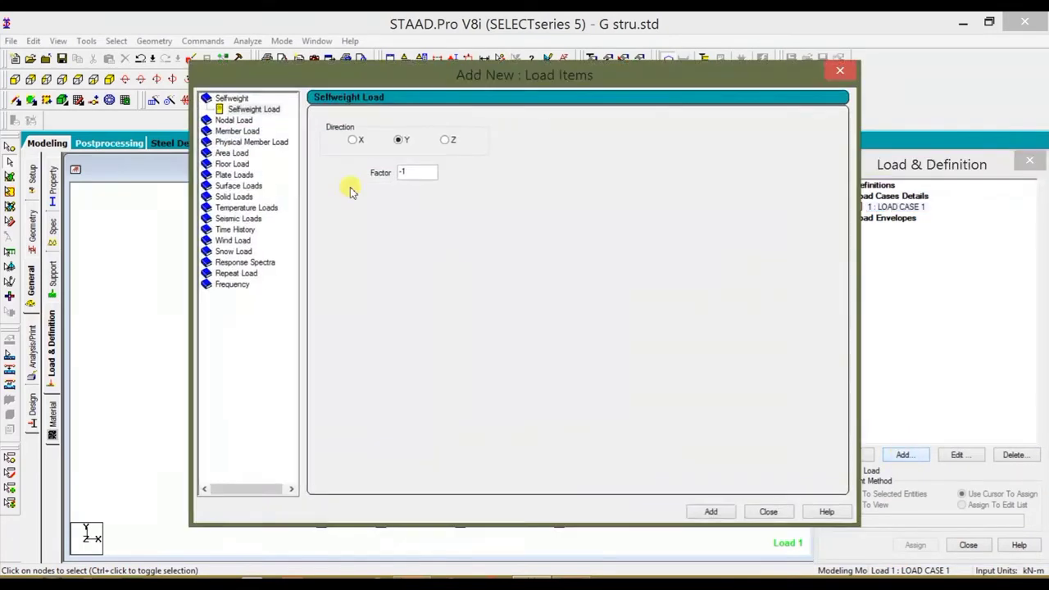
pyautogui.click(231, 135)
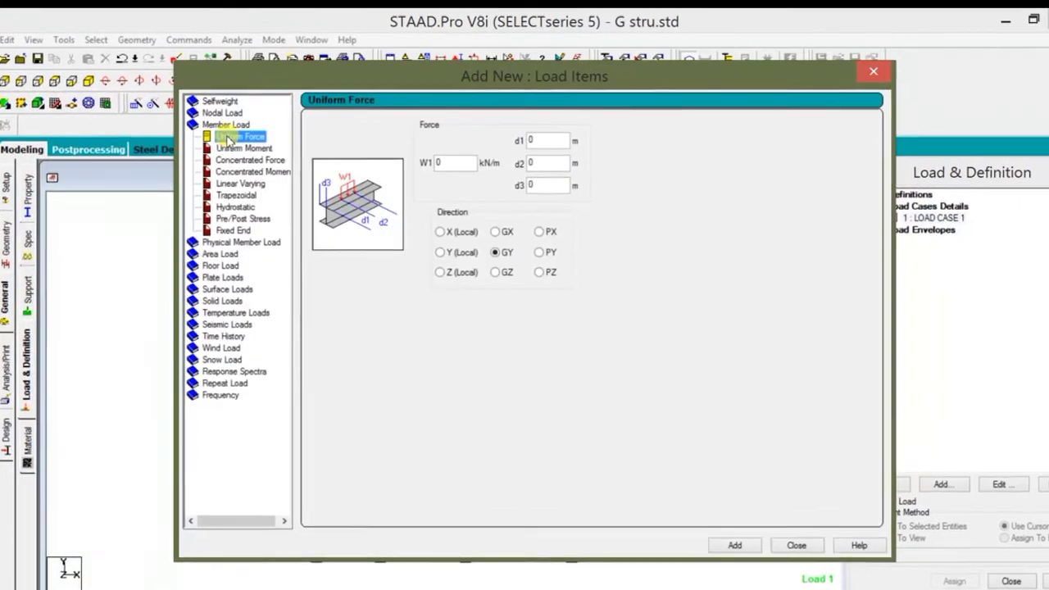
pyautogui.doubleClick(451, 164)
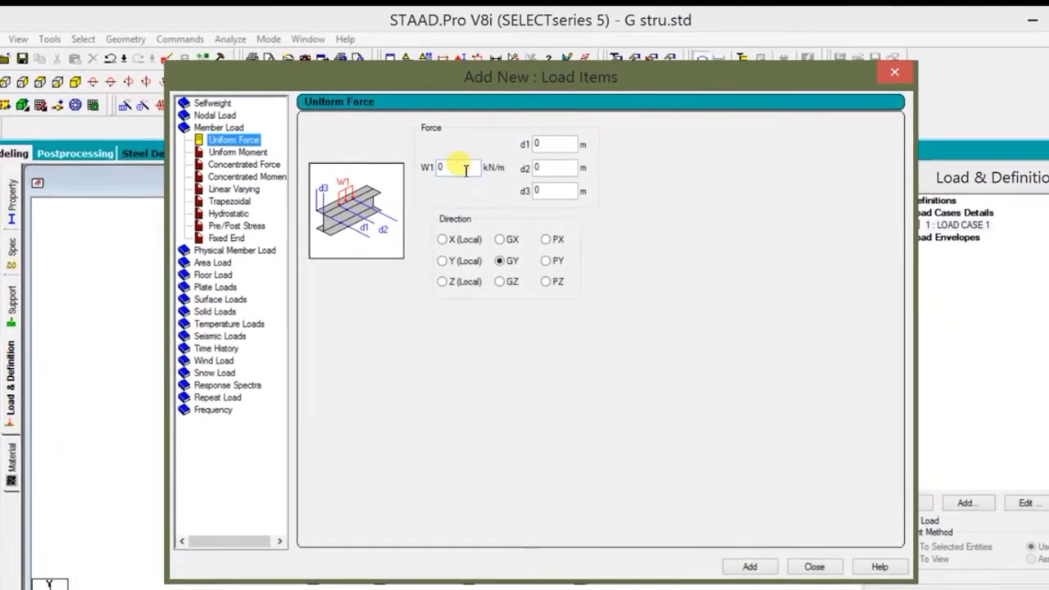
pyautogui.write('-')
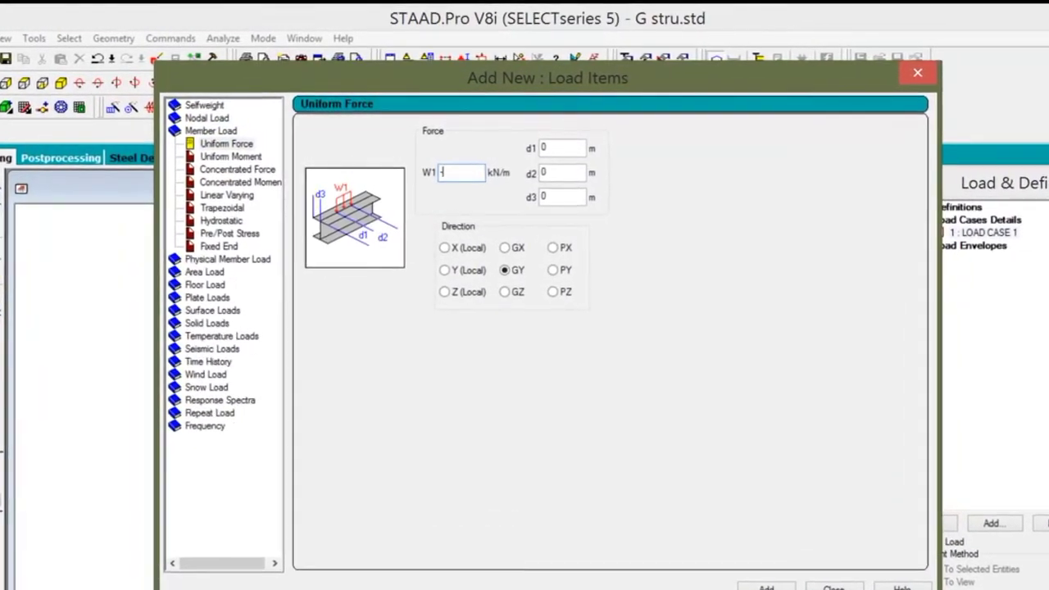
pyautogui.write('50')
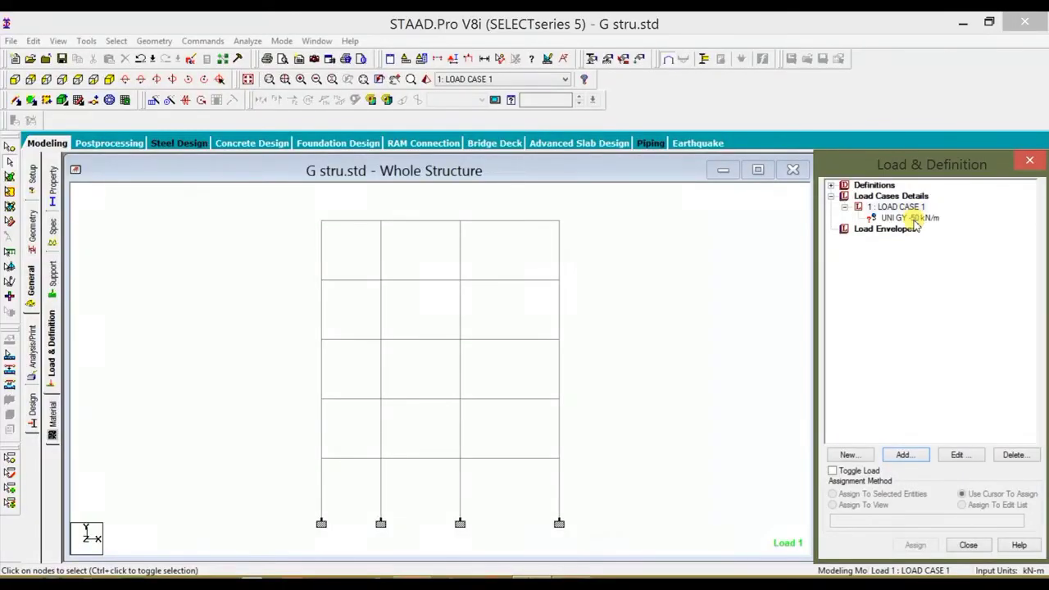
# - Assign the -50 kN/m GY uniform load to all beams parallel to X and shorten the displayed load arrows
pyautogui.click(913, 218)
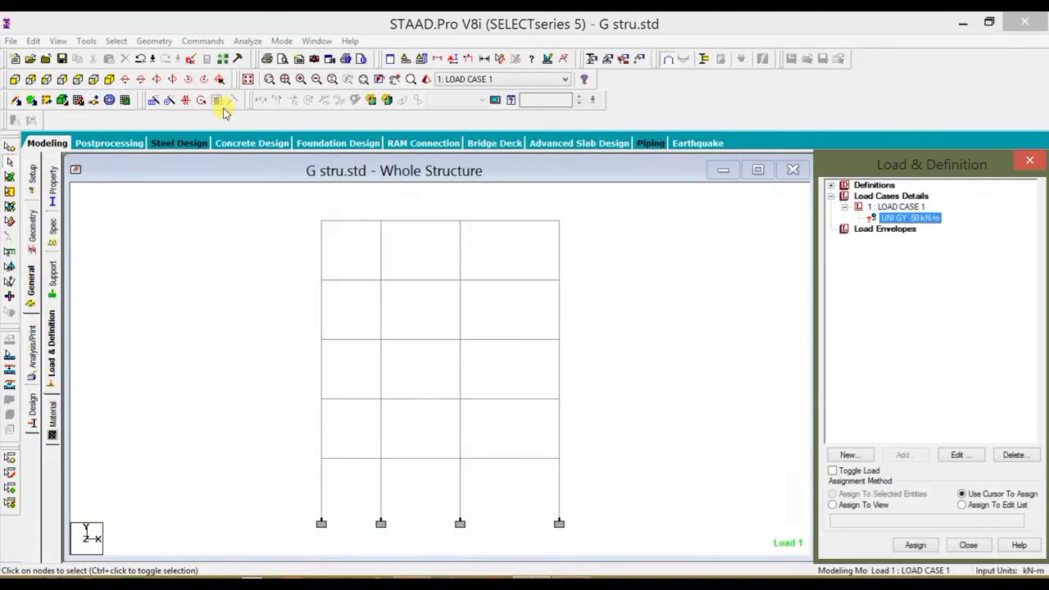
pyautogui.click(119, 41)
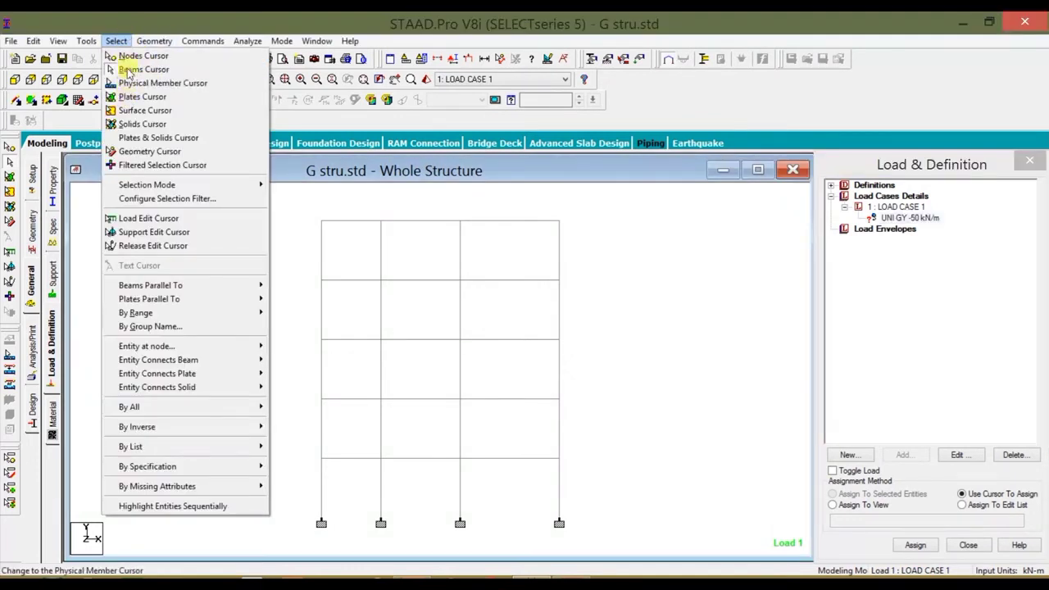
pyautogui.moveTo(164, 289)
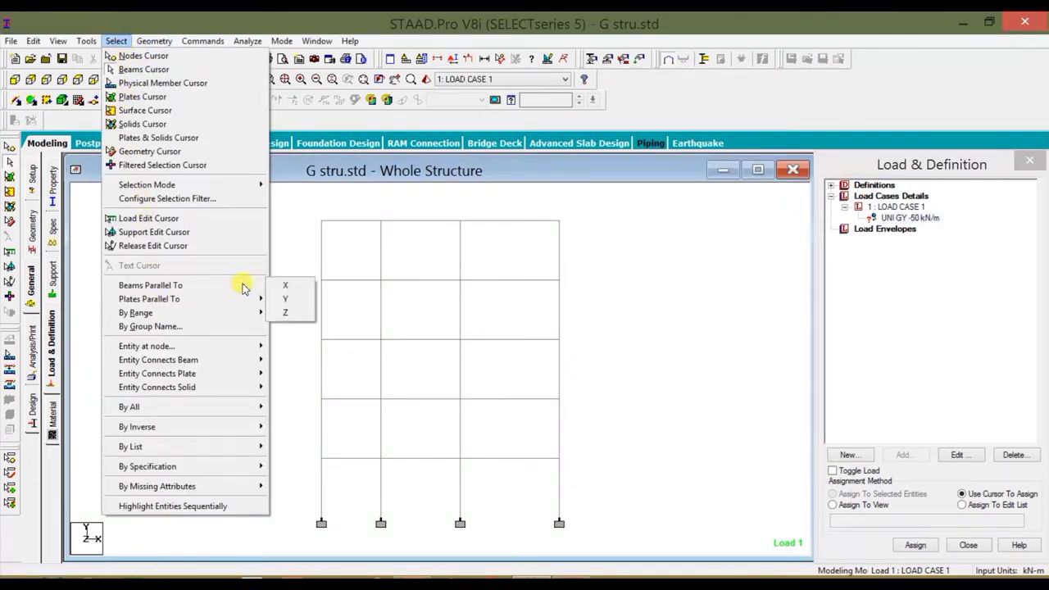
pyautogui.click(284, 290)
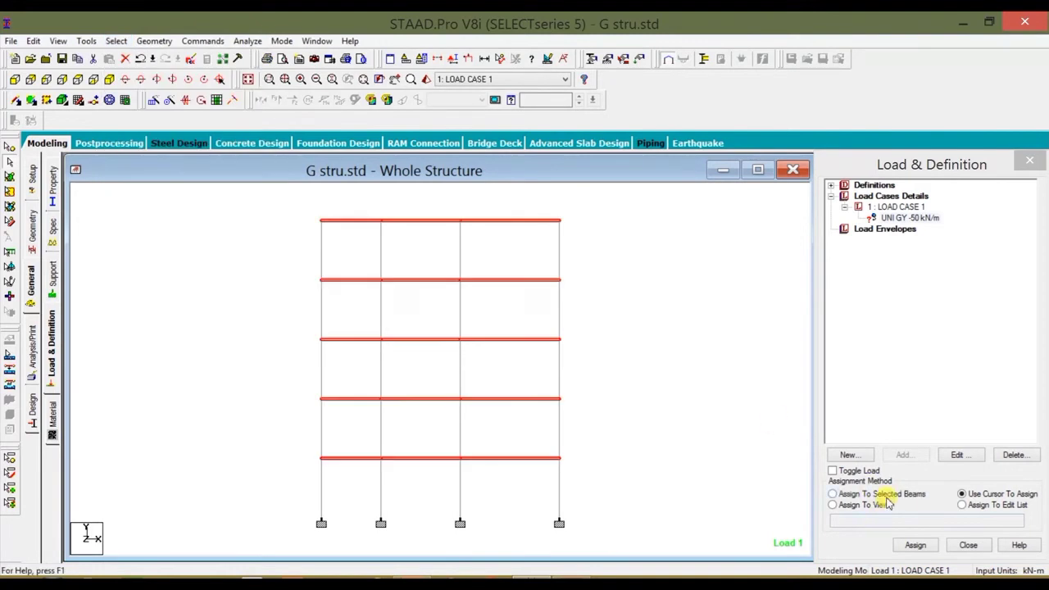
pyautogui.click(888, 496)
pyautogui.click(901, 545)
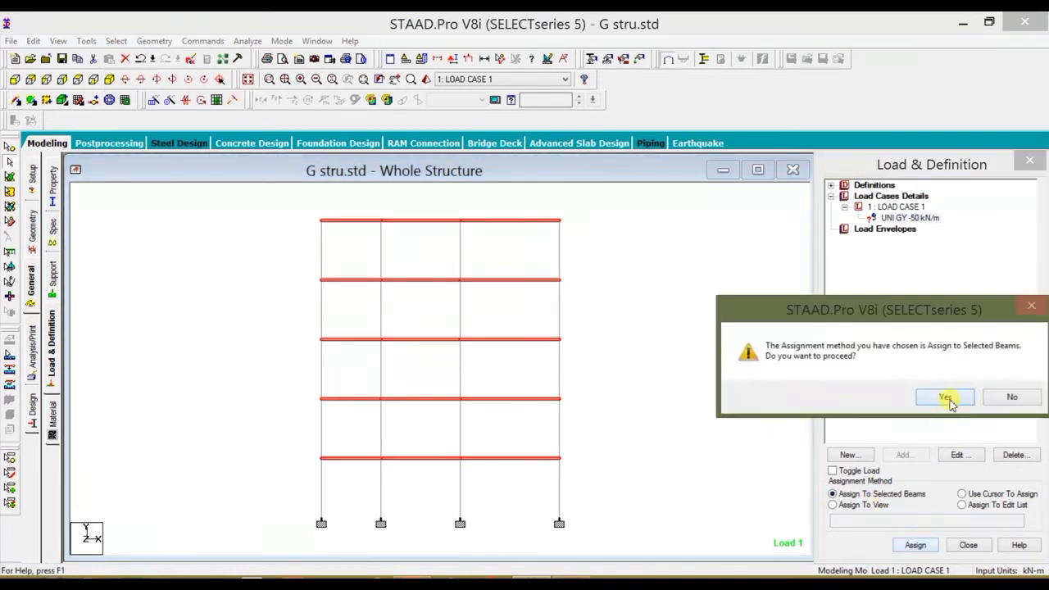
pyautogui.click(950, 402)
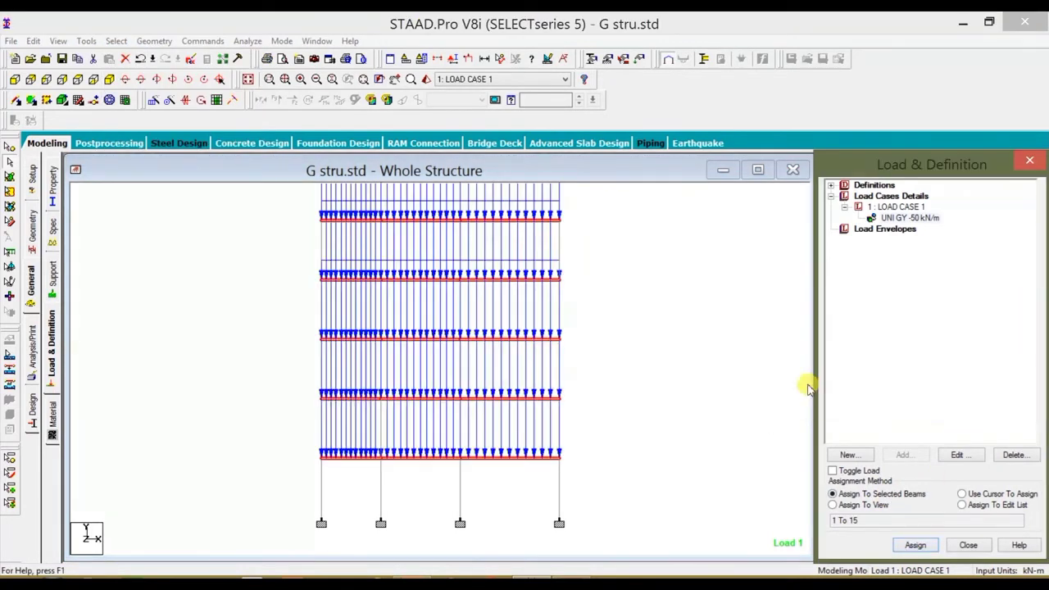
pyautogui.click(473, 59)
pyautogui.moveTo(618, 332); pyautogui.dragTo(613, 349)
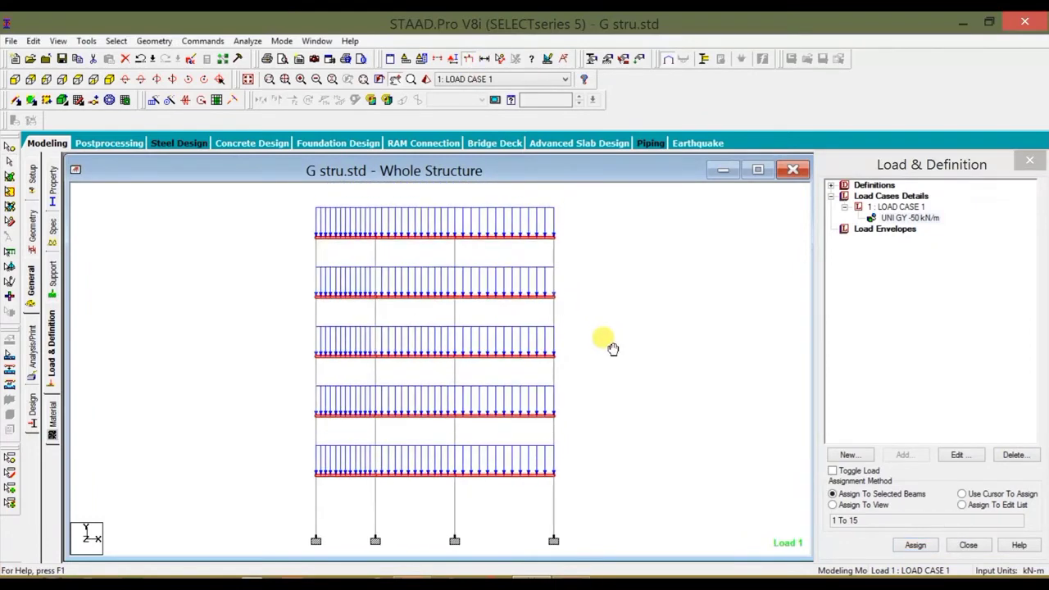
# - Add a Perform Analysis command with the print option set to All
pyautogui.click(33, 359)
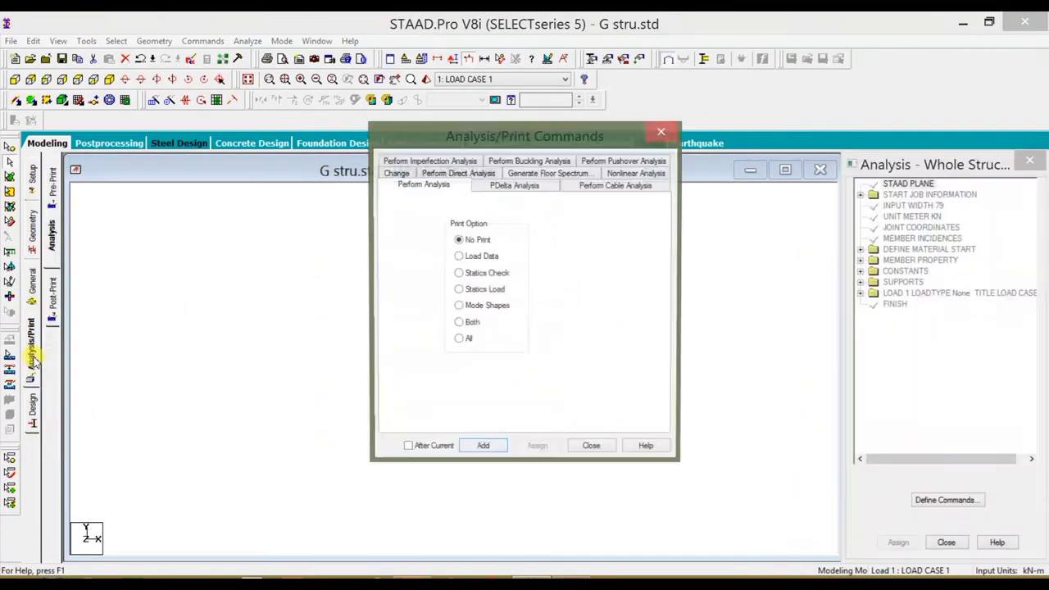
pyautogui.click(661, 135)
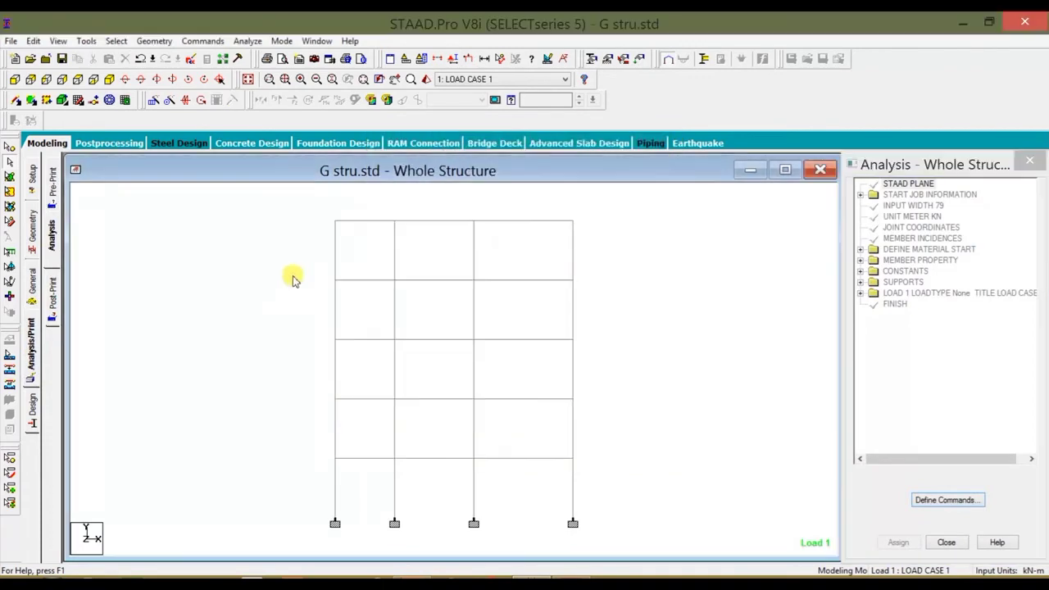
pyautogui.click(31, 358)
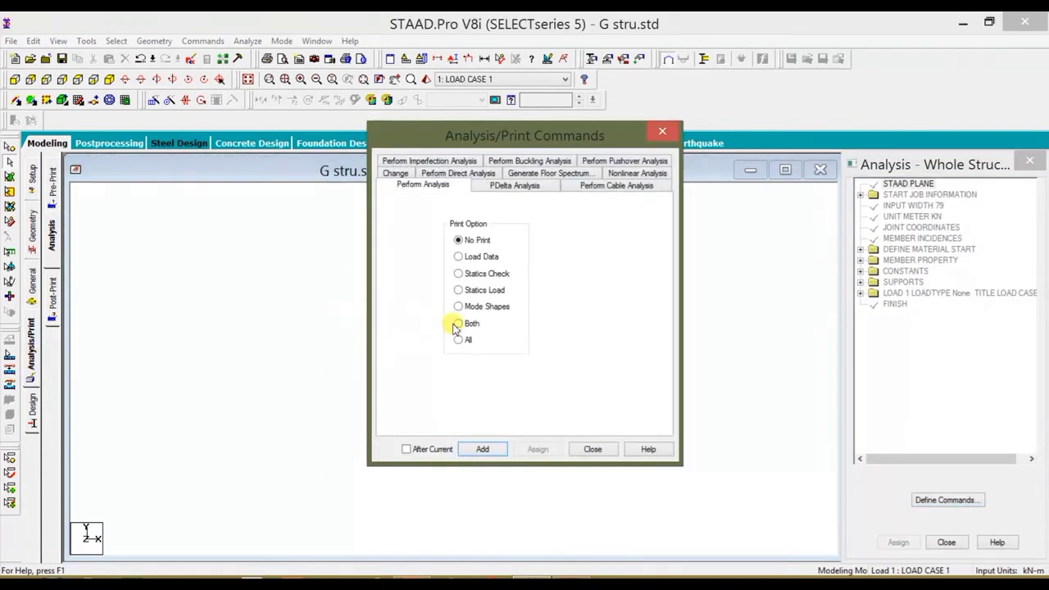
pyautogui.click(486, 450)
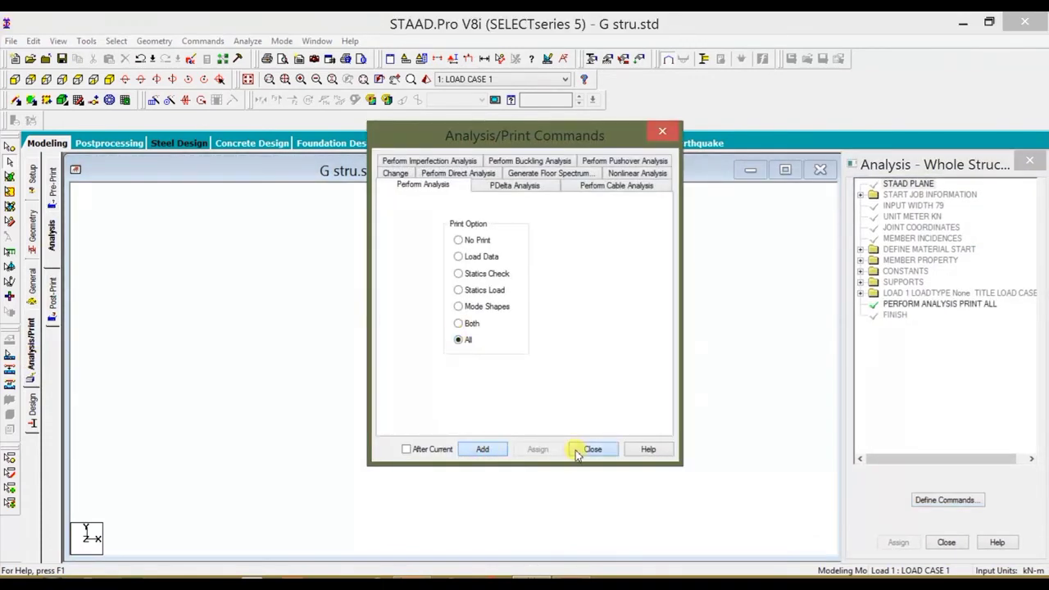
pyautogui.click(578, 450)
# - Run the analysis, saving the modified structure first
pyautogui.click(246, 41)
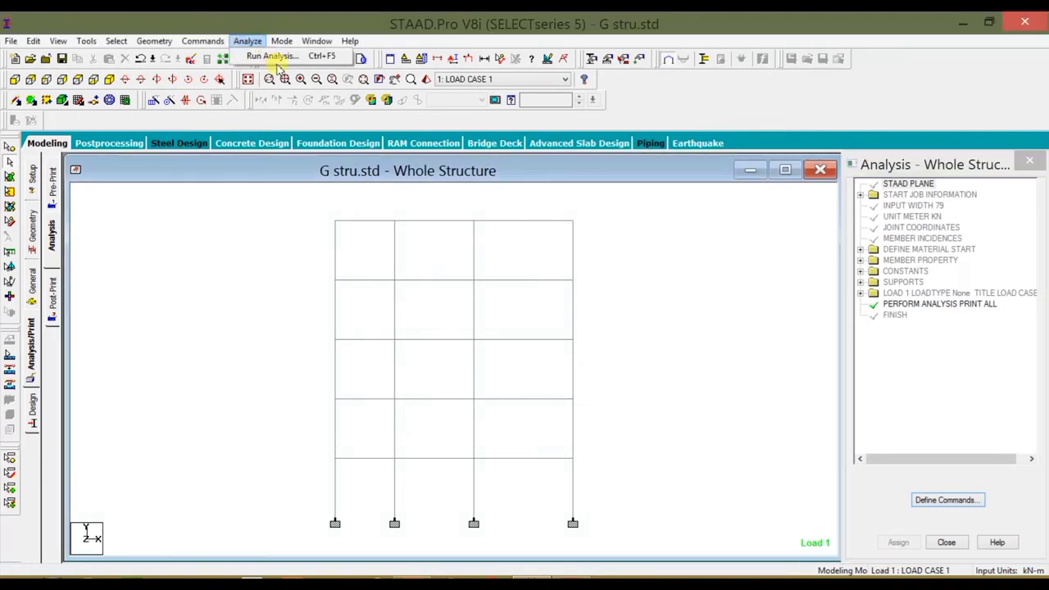
pyautogui.click(273, 57)
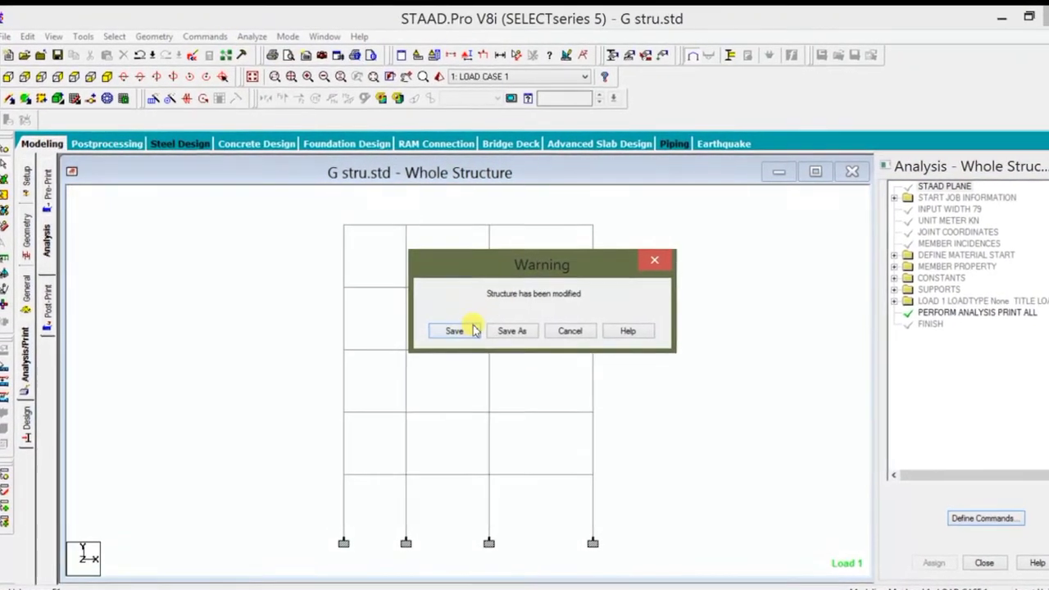
pyautogui.click(474, 330)
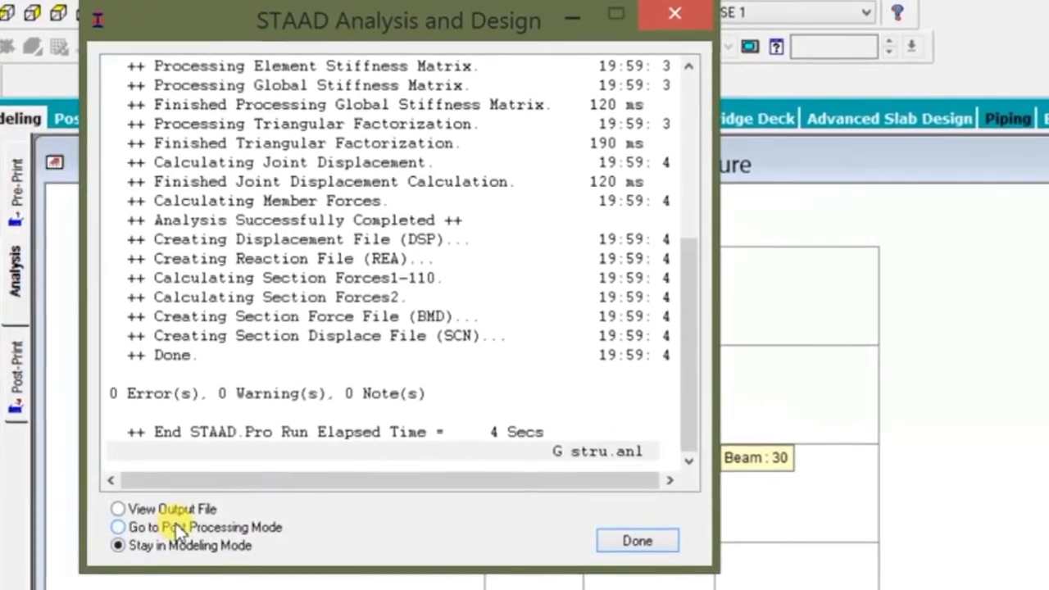
# - Go to post-processing mode with LOAD CASE 1 selected for the results and maximize the whole-structure view
pyautogui.click(175, 527)
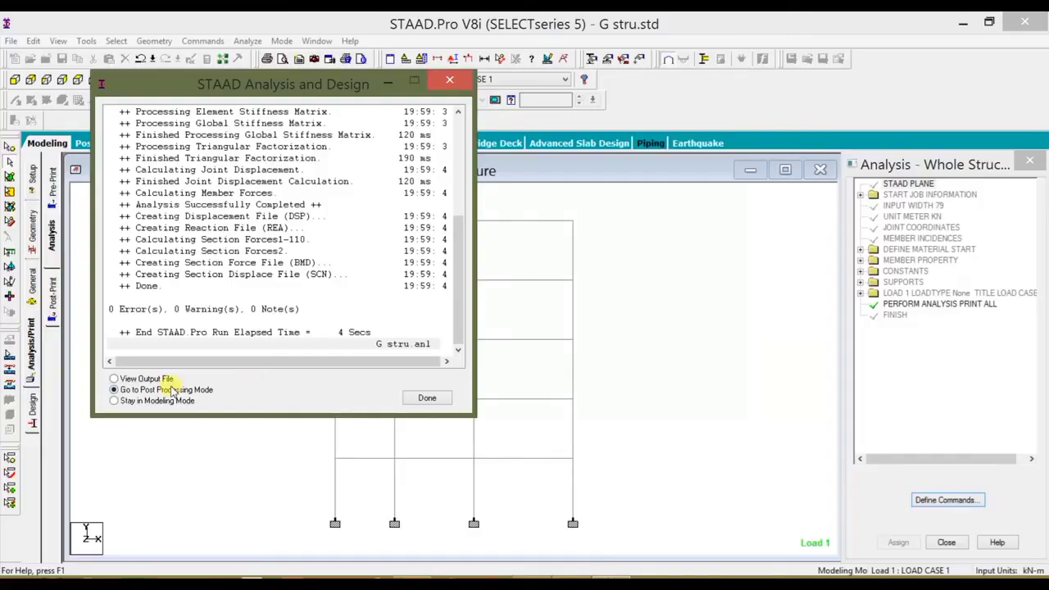
pyautogui.click(424, 398)
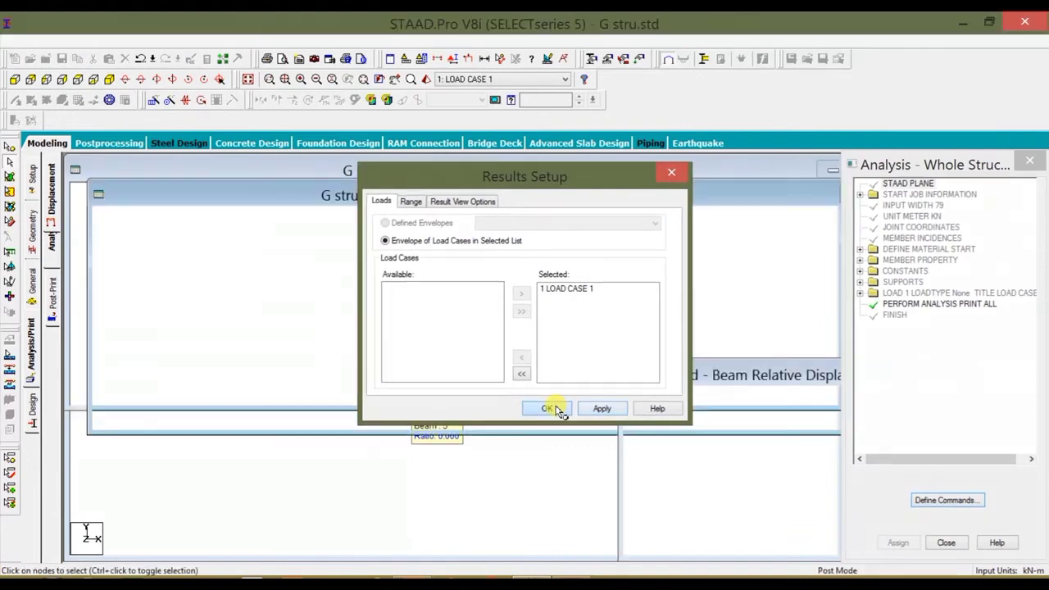
pyautogui.click(560, 410)
pyautogui.click(559, 172)
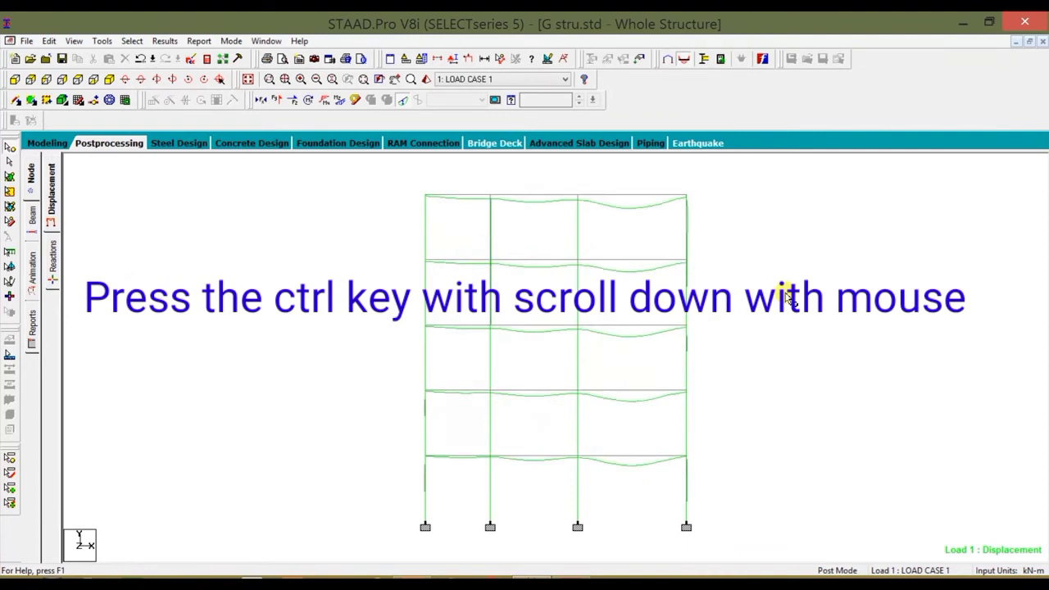
# - Exaggerate the displacement diagram, then reduce its scale until the deflected shape of each floor is readable
pyautogui.keyDown('ctrl'); pyautogui.scroll(-5, 786, 297); pyautogui.keyUp('ctrl')
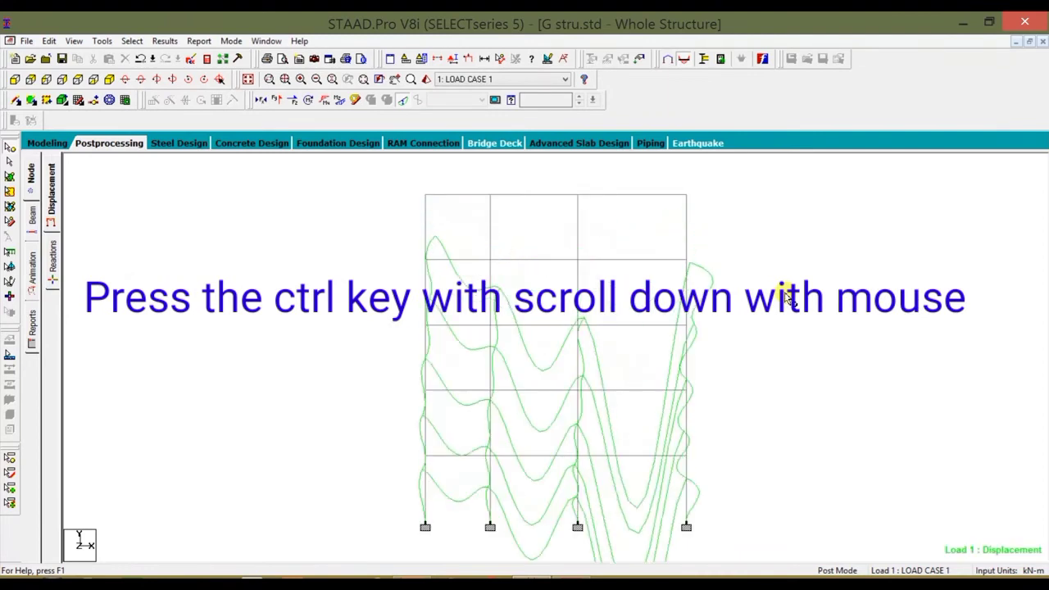
pyautogui.keyDown('ctrl'); pyautogui.scroll(-2, 785, 297); pyautogui.keyUp('ctrl')
pyautogui.keyDown('ctrl'); pyautogui.scroll(6, 785, 297); pyautogui.keyUp('ctrl')
pyautogui.keyDown('ctrl'); pyautogui.scroll(3, 786, 297); pyautogui.keyUp('ctrl')
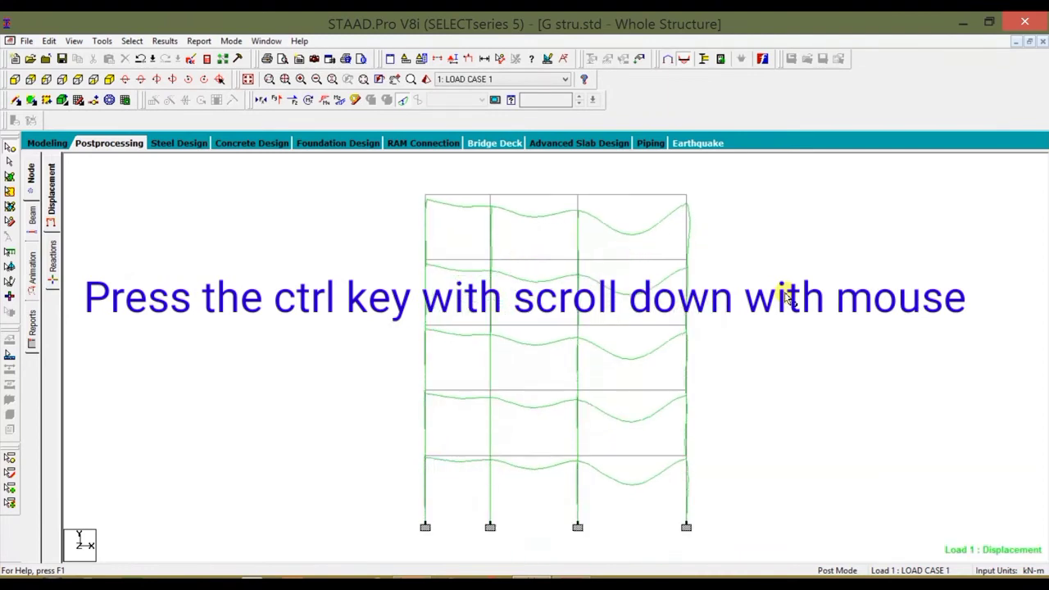
pyautogui.keyDown('ctrl'); pyautogui.scroll(1, 785, 296); pyautogui.keyUp('ctrl')
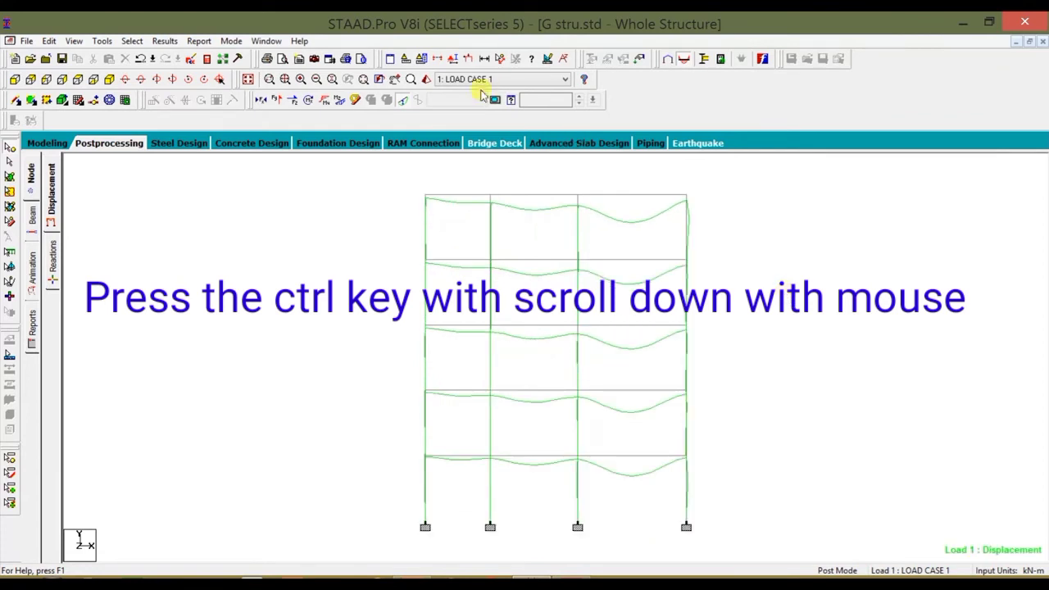
# - Hide the displacement diagram, view the Bending Z moment diagram of the frame and hide it again
pyautogui.click(403, 101)
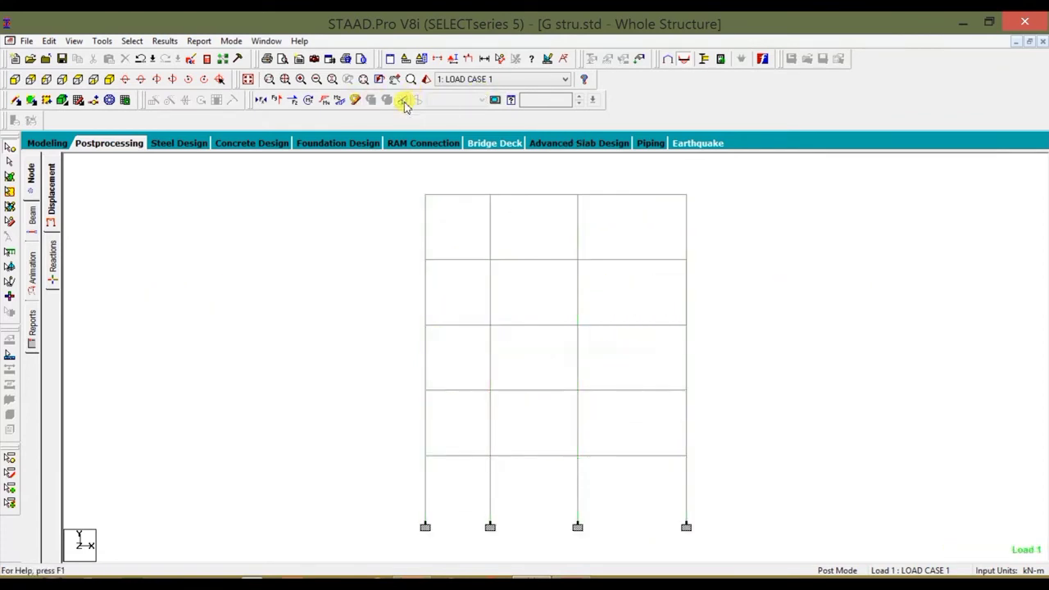
pyautogui.click(340, 101)
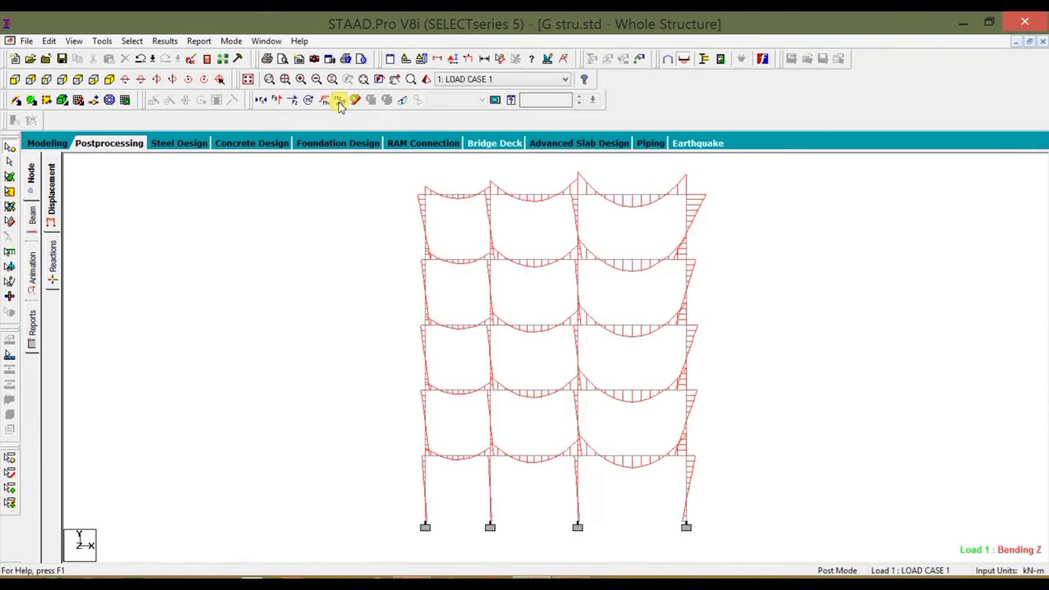
pyautogui.click(338, 102)
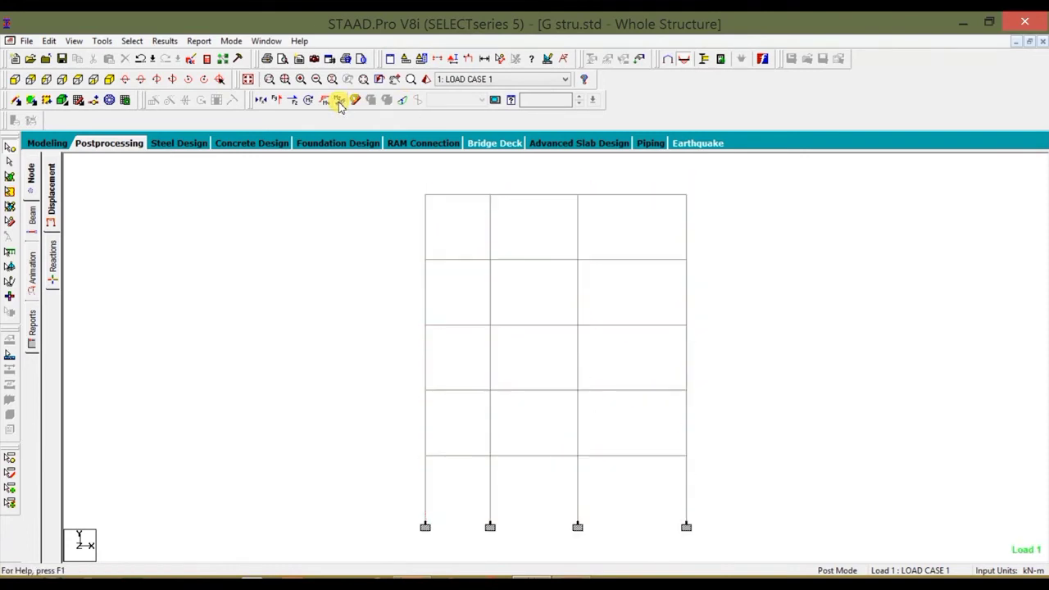
# - View the Shear Y and axial force diagrams one after the other, hiding each again
pyautogui.click(278, 102)
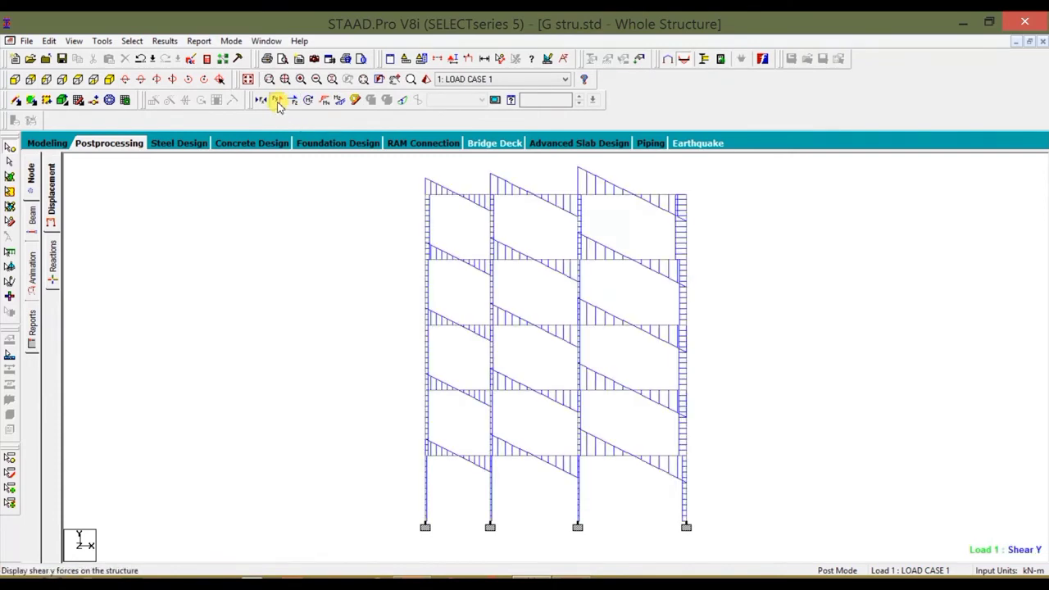
pyautogui.click(278, 102)
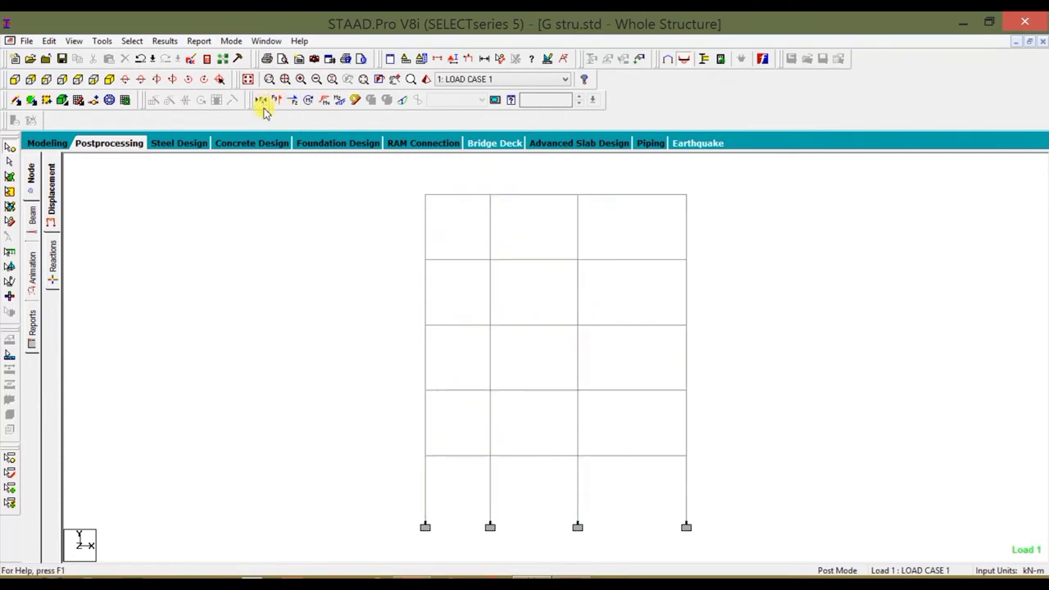
pyautogui.click(262, 102)
pyautogui.click(262, 102)
# - Redisplay the displacement diagram and annotate all beams with Max Resultant displacement, also ticking Maximum for combined bending and axial stress
pyautogui.click(403, 101)
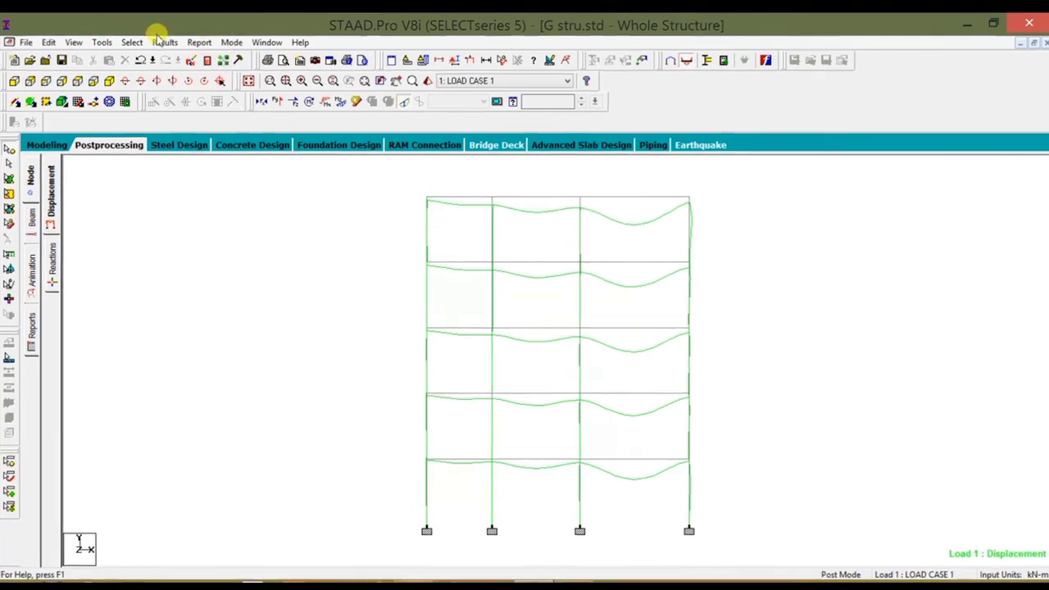
pyautogui.click(165, 41)
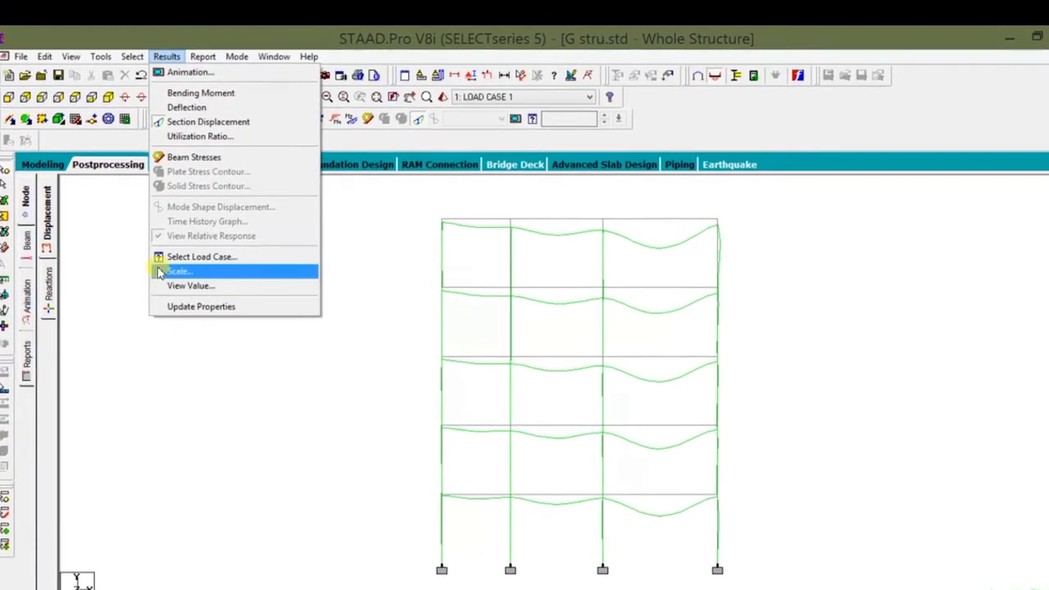
pyautogui.click(189, 279)
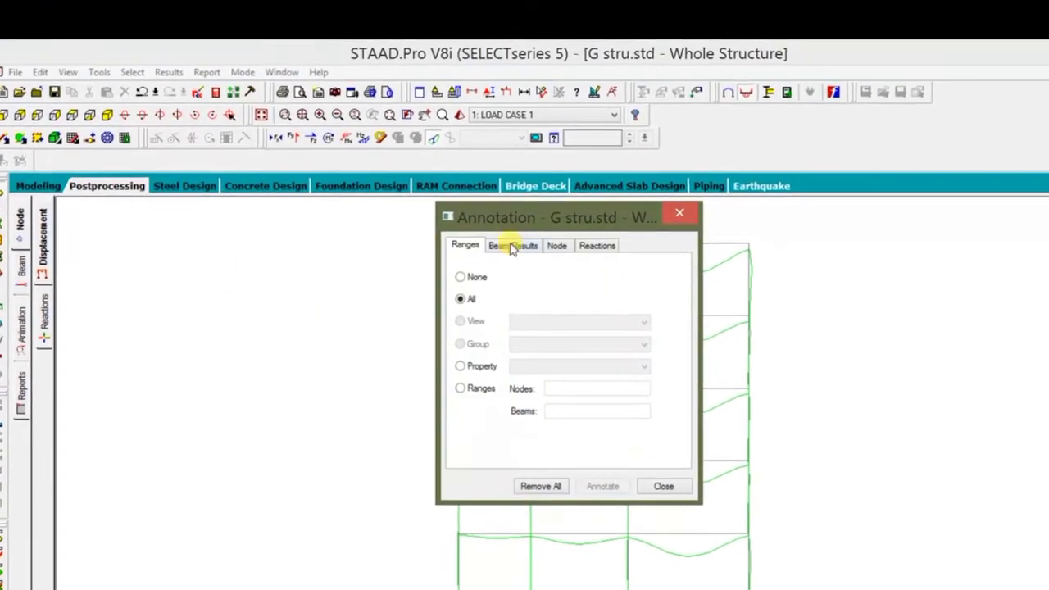
pyautogui.click(508, 239)
pyautogui.click(501, 428)
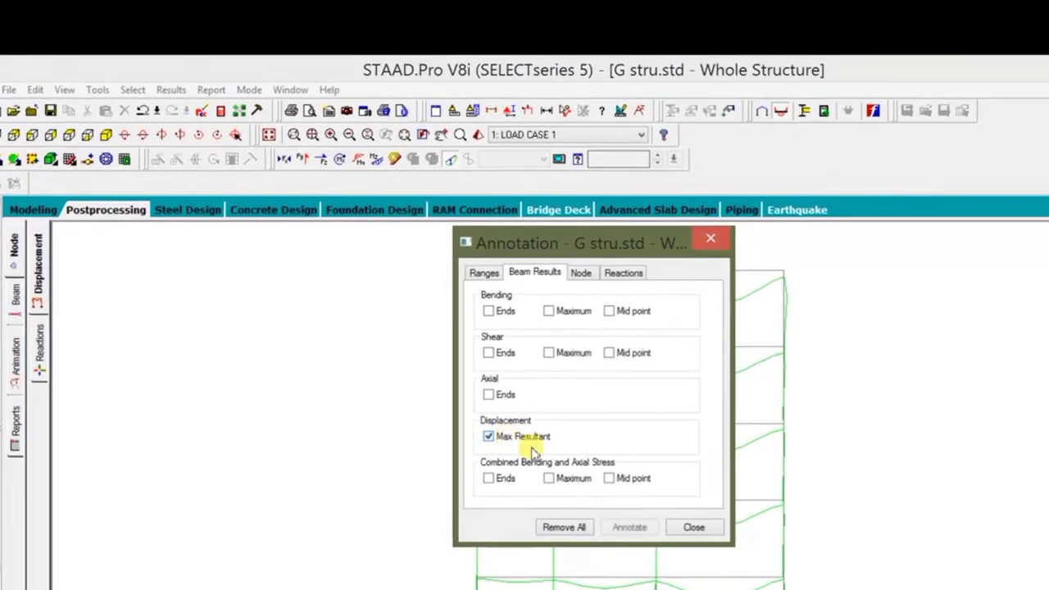
pyautogui.click(544, 468)
pyautogui.click(656, 564)
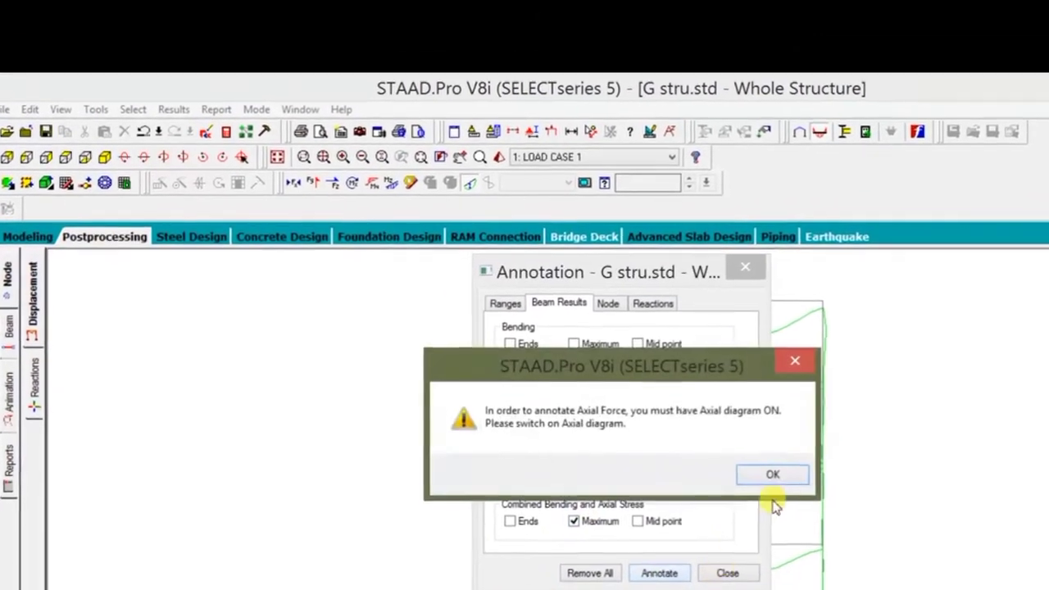
pyautogui.click(779, 480)
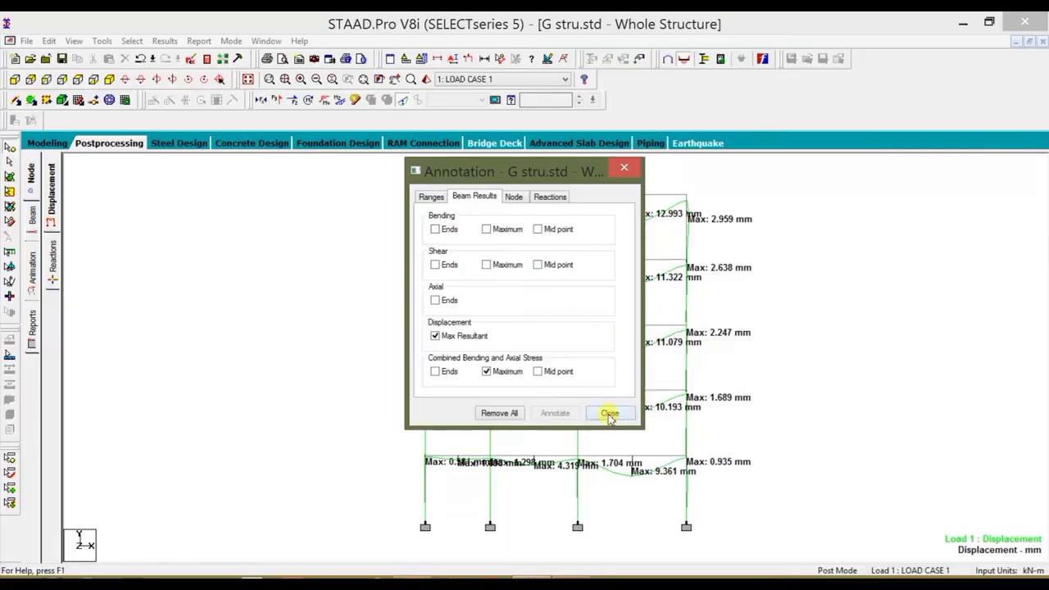
pyautogui.click(610, 414)
# - Examine the maximum displacement values annotated on the beams and columns of the upper floors
pyautogui.scroll(3, 738, 222)
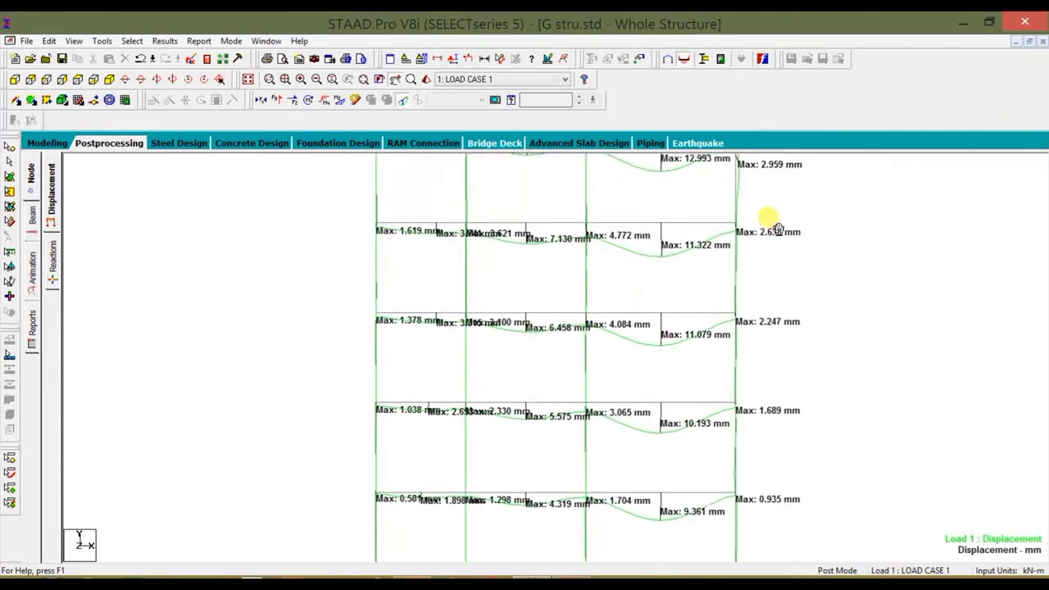
pyautogui.moveTo(778, 230); pyautogui.dragTo(757, 286, button='middle')
pyautogui.scroll(1, 710, 232)
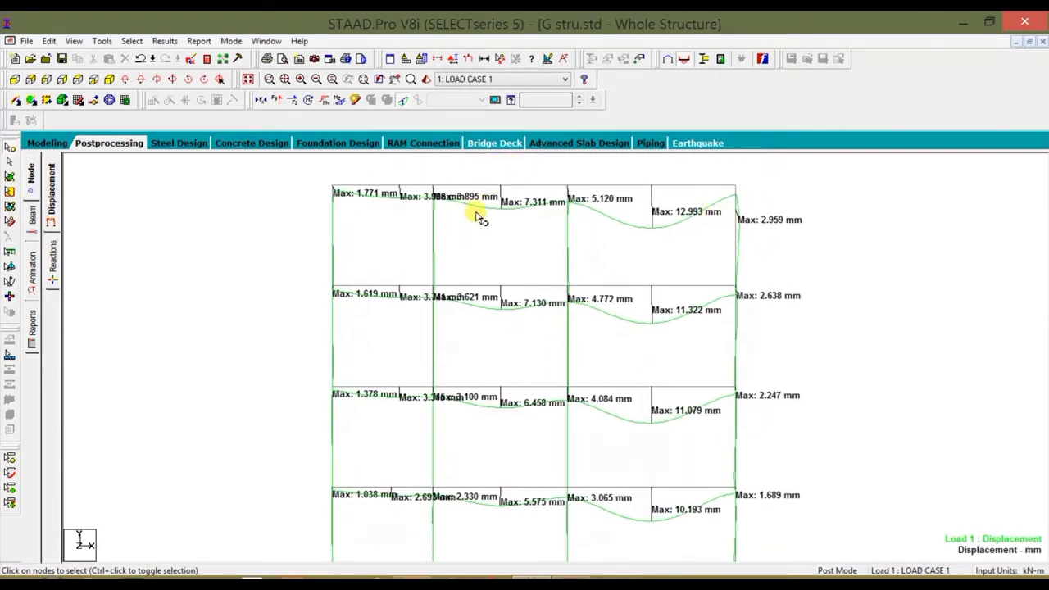
pyautogui.moveTo(474, 232); pyautogui.dragTo(460, 265, button='middle')
pyautogui.scroll(2, 539, 218)
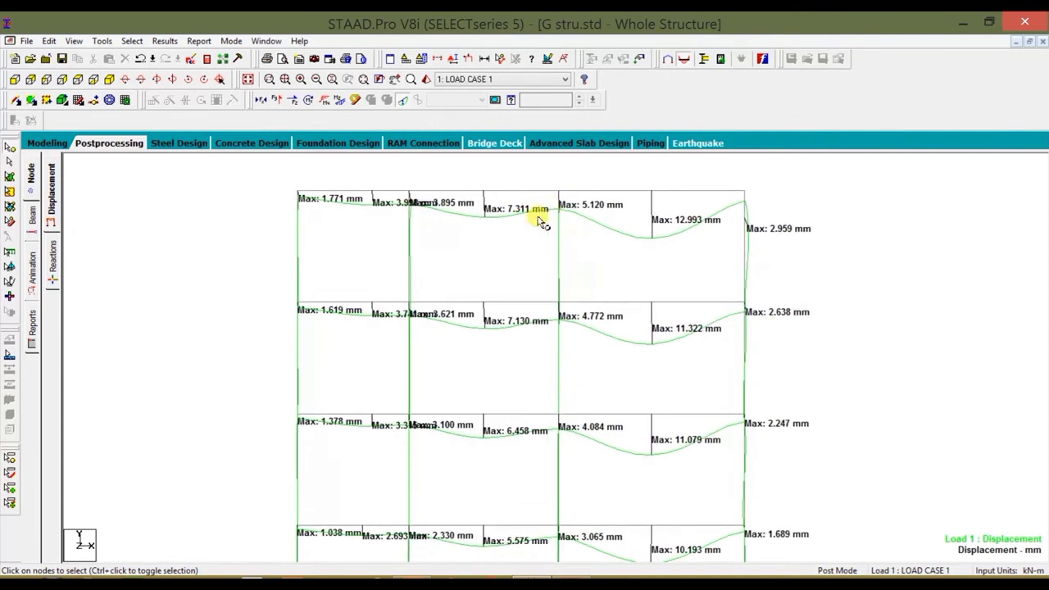
pyautogui.moveTo(615, 235); pyautogui.dragTo(584, 289, button='middle')
pyautogui.scroll(2, 739, 225)
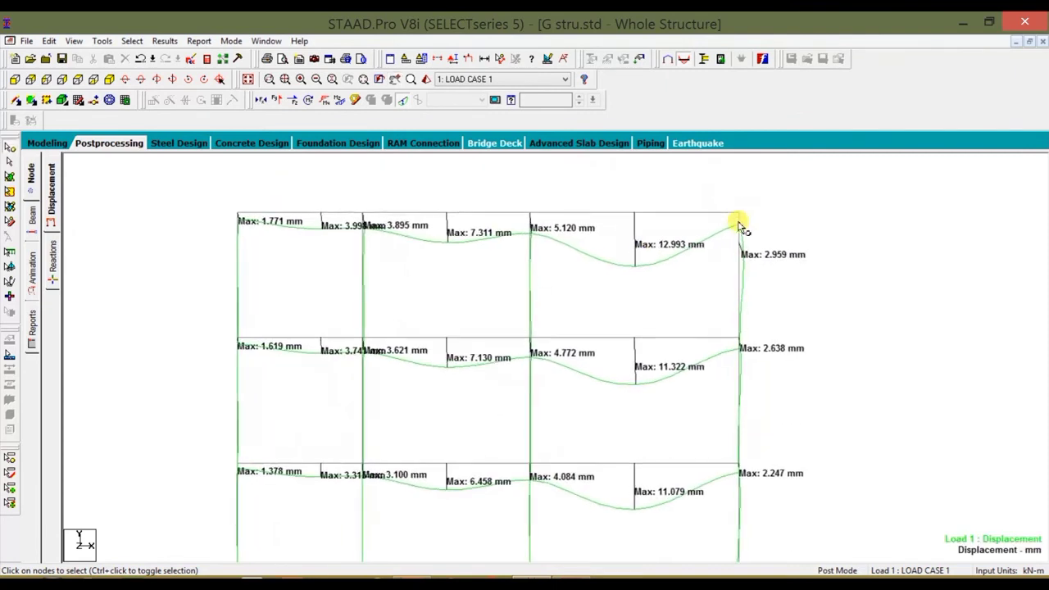
# - Hide the displacement diagram and display the Bending Z moment diagram of the frame for load case 1
pyautogui.scroll(-1, 740, 230)
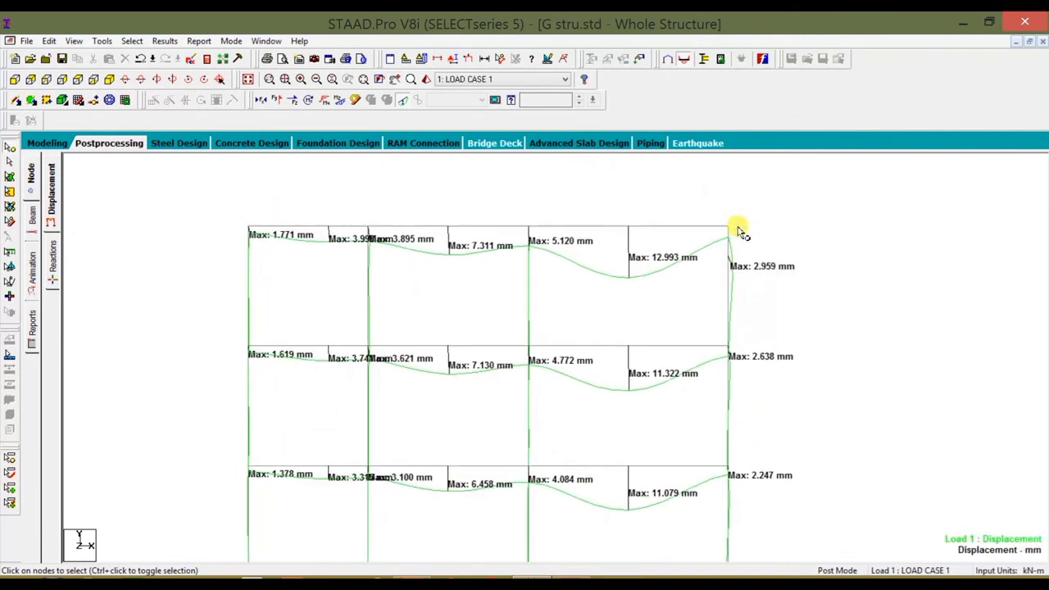
pyautogui.click(403, 101)
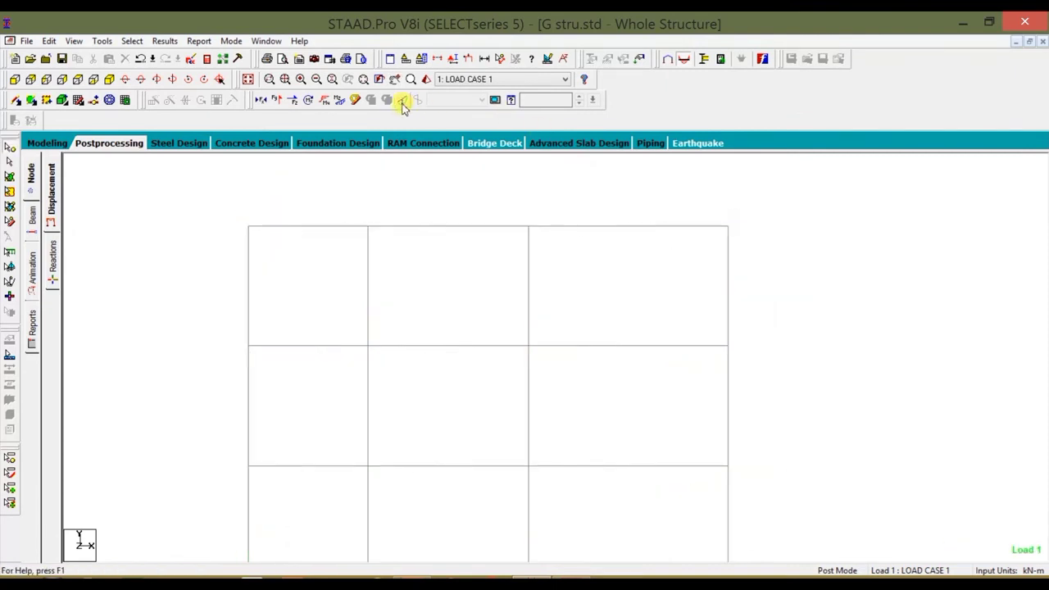
pyautogui.click(343, 107)
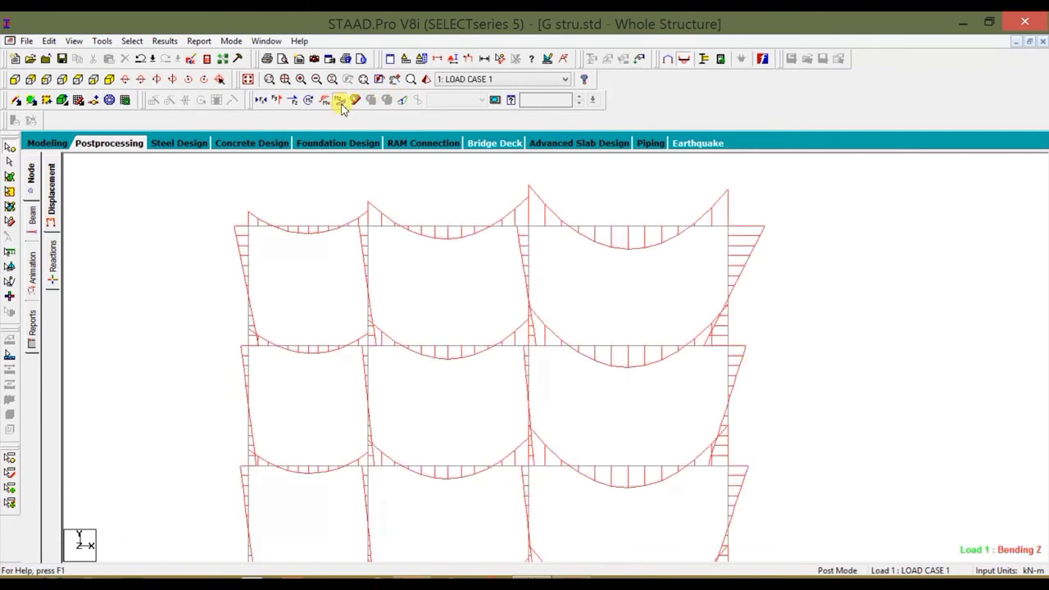
# - Annotate all beams with Maximum bending values, with Max Resultant displacement unticked, and close the annotation settings
pyautogui.click(164, 40)
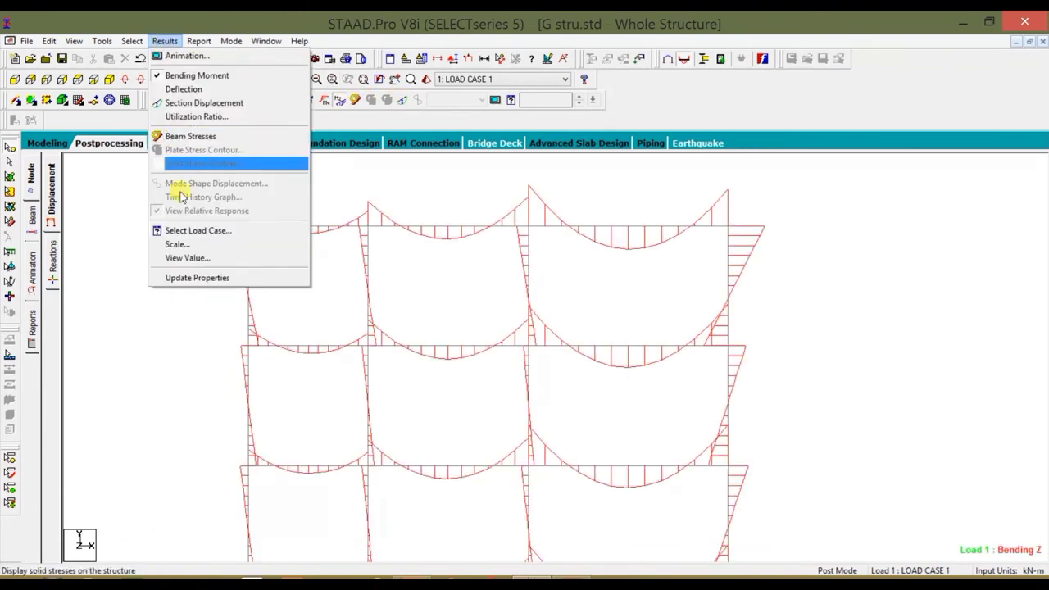
pyautogui.click(192, 259)
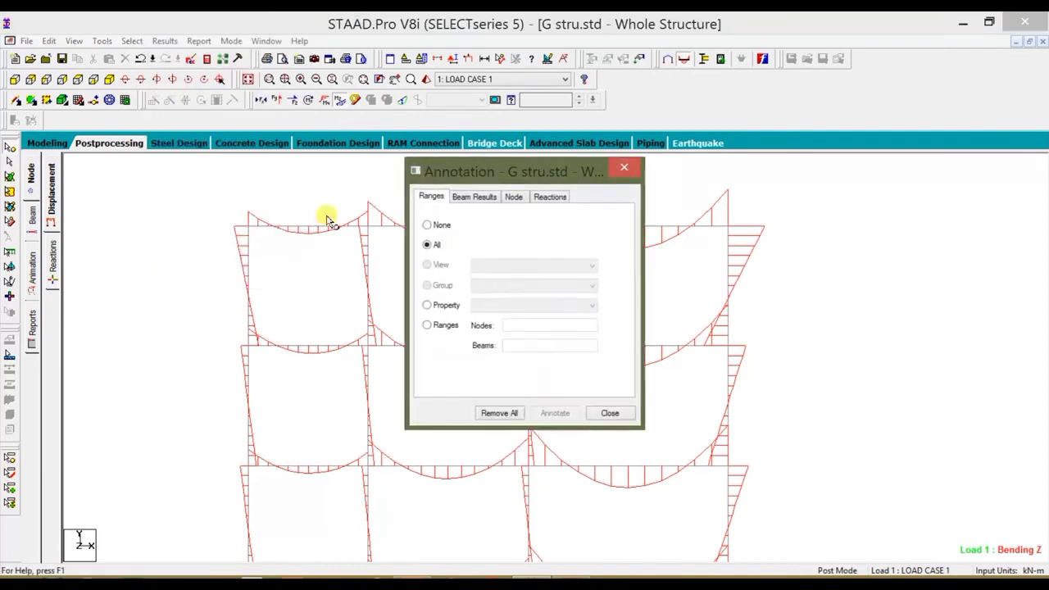
pyautogui.click(467, 198)
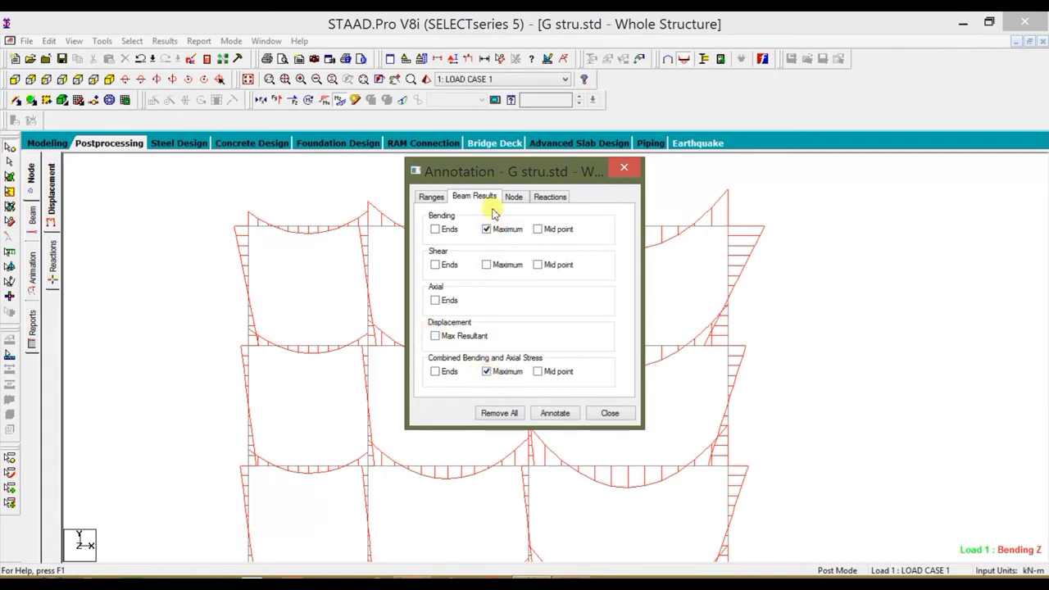
pyautogui.click(541, 414)
pyautogui.click(642, 333)
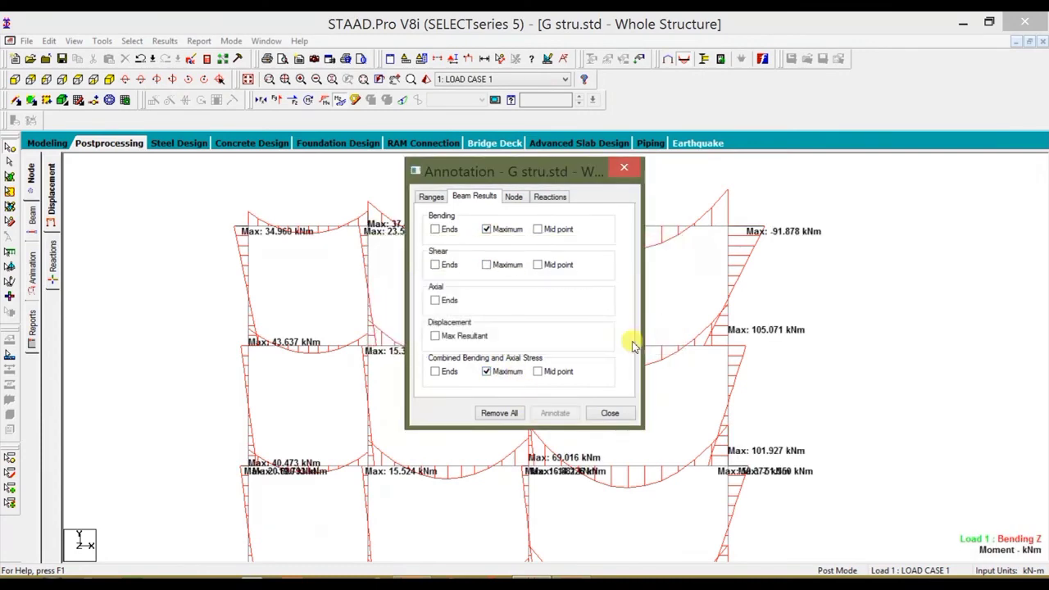
pyautogui.click(610, 413)
# - Examine the maximum bending moments annotated on the beams and columns from the top floor down to the supports
pyautogui.scroll(2, 844, 238)
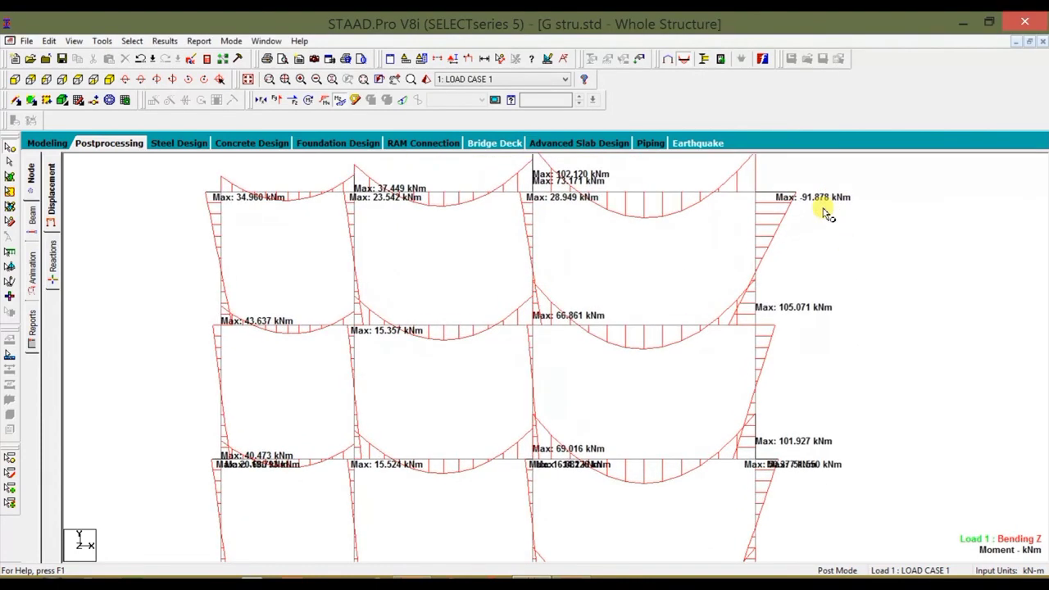
pyautogui.scroll(1, 820, 211)
pyautogui.scroll(2, 838, 253)
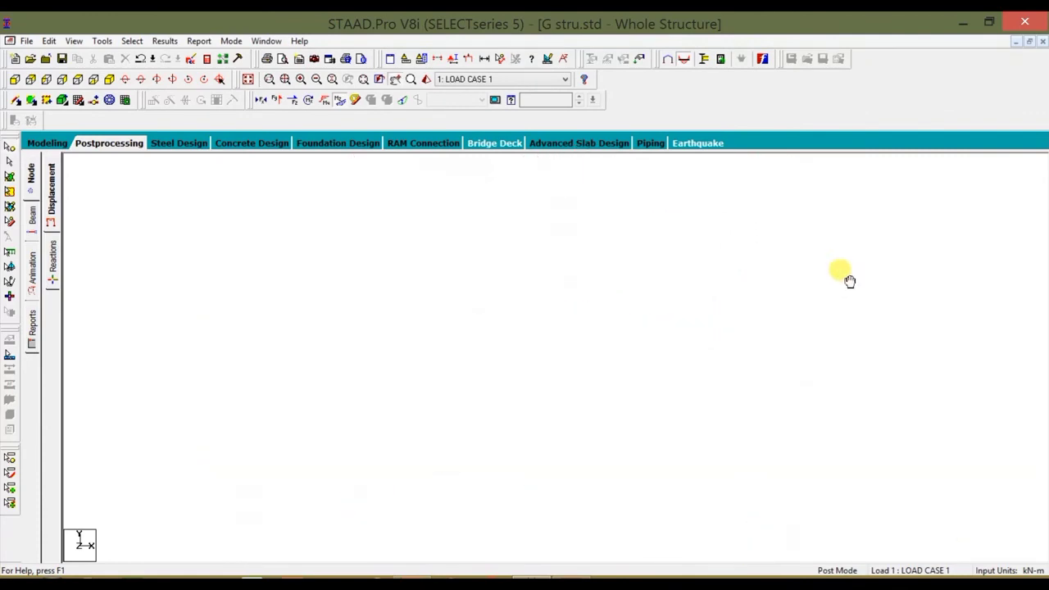
pyautogui.scroll(-3, 831, 249)
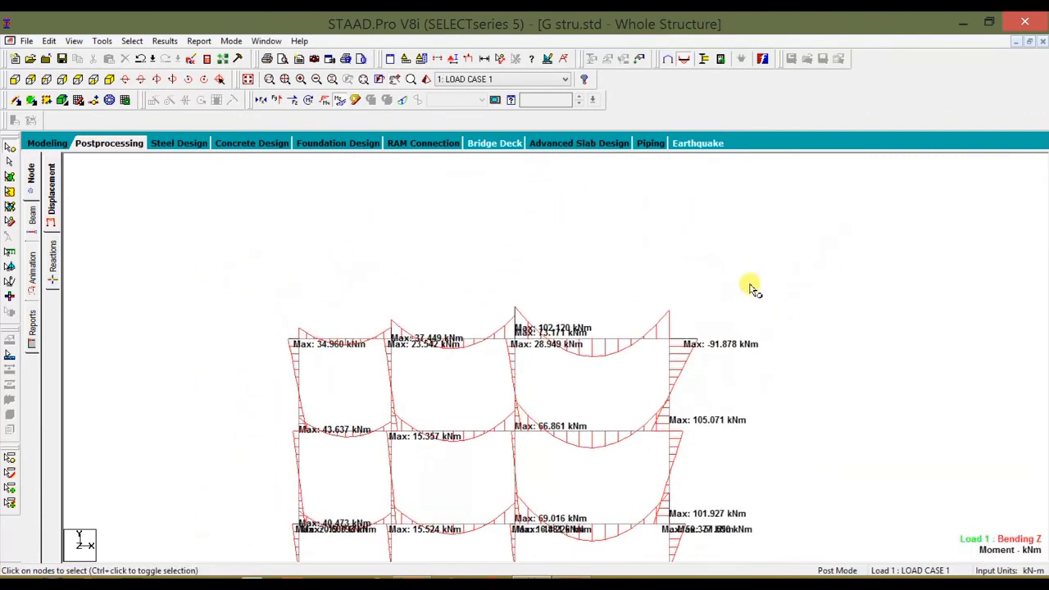
pyautogui.scroll(-1, 632, 331)
pyautogui.moveTo(674, 237); pyautogui.dragTo(757, 228)
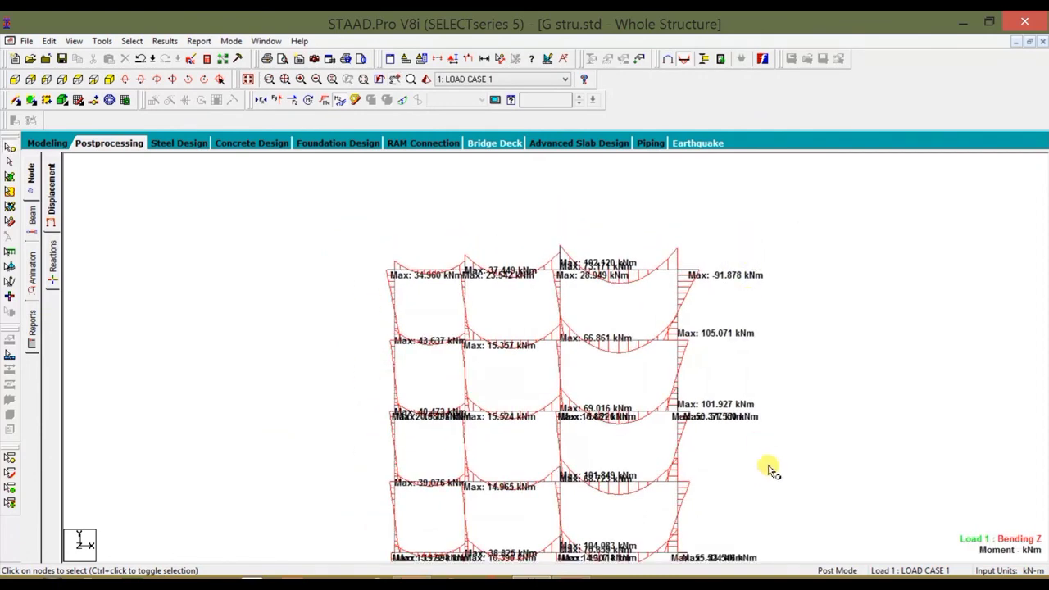
pyautogui.moveTo(769, 471); pyautogui.dragTo(742, 379)
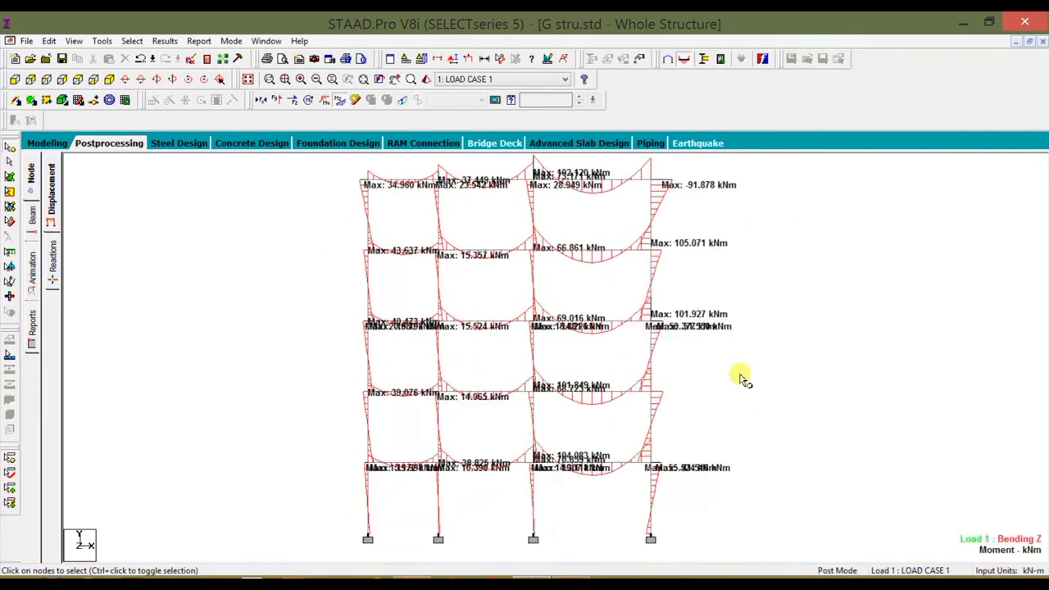